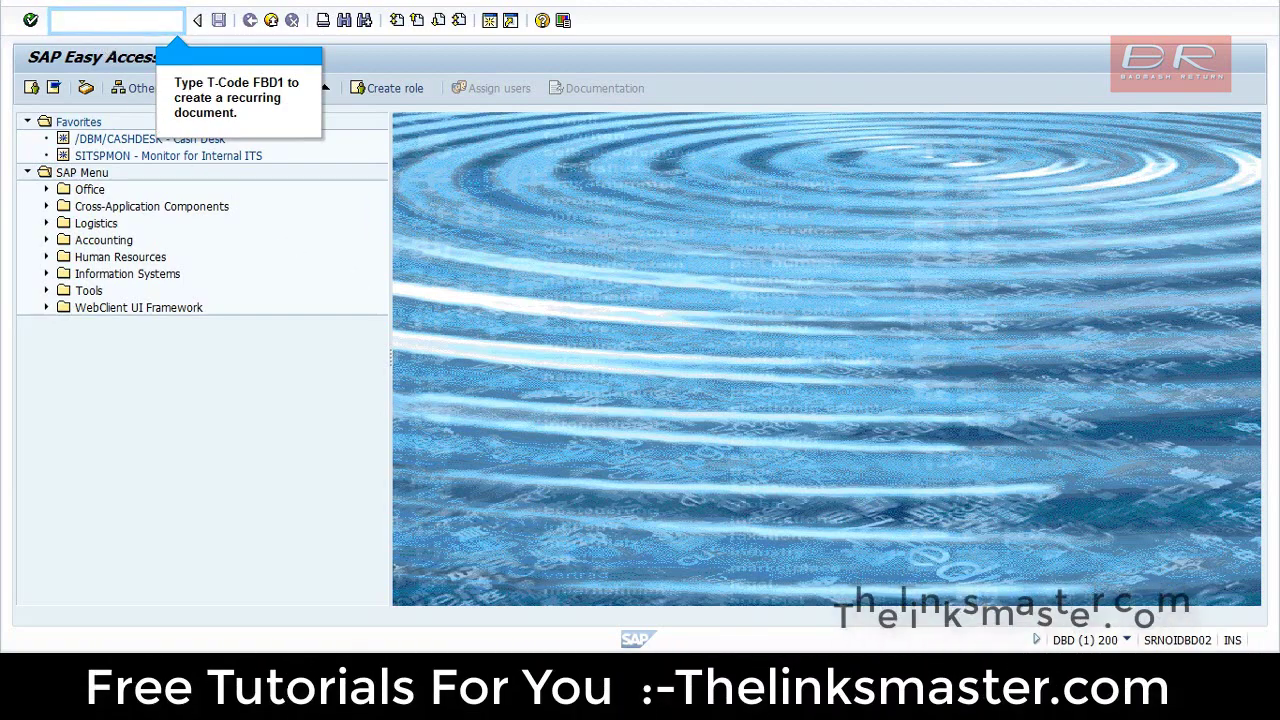
Start a recurring entry with FBD1 for company code 1000
text(fbd1)
key(Return)
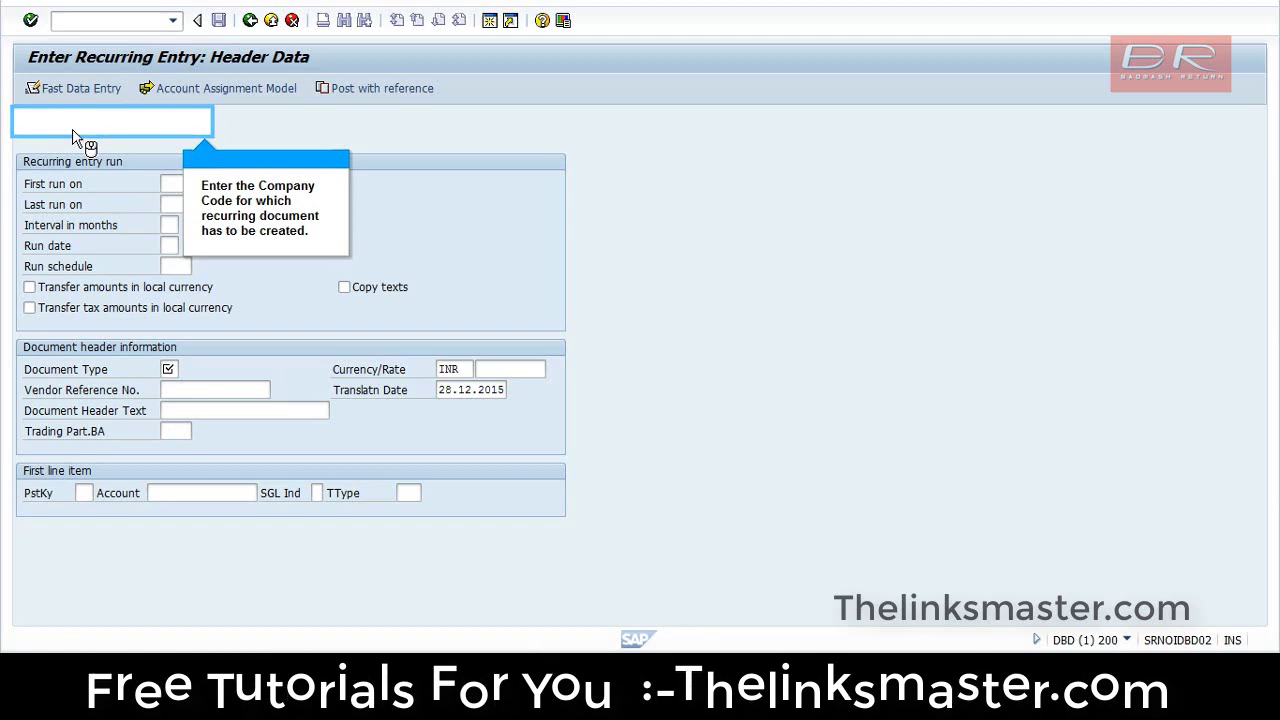
text(Company Code)
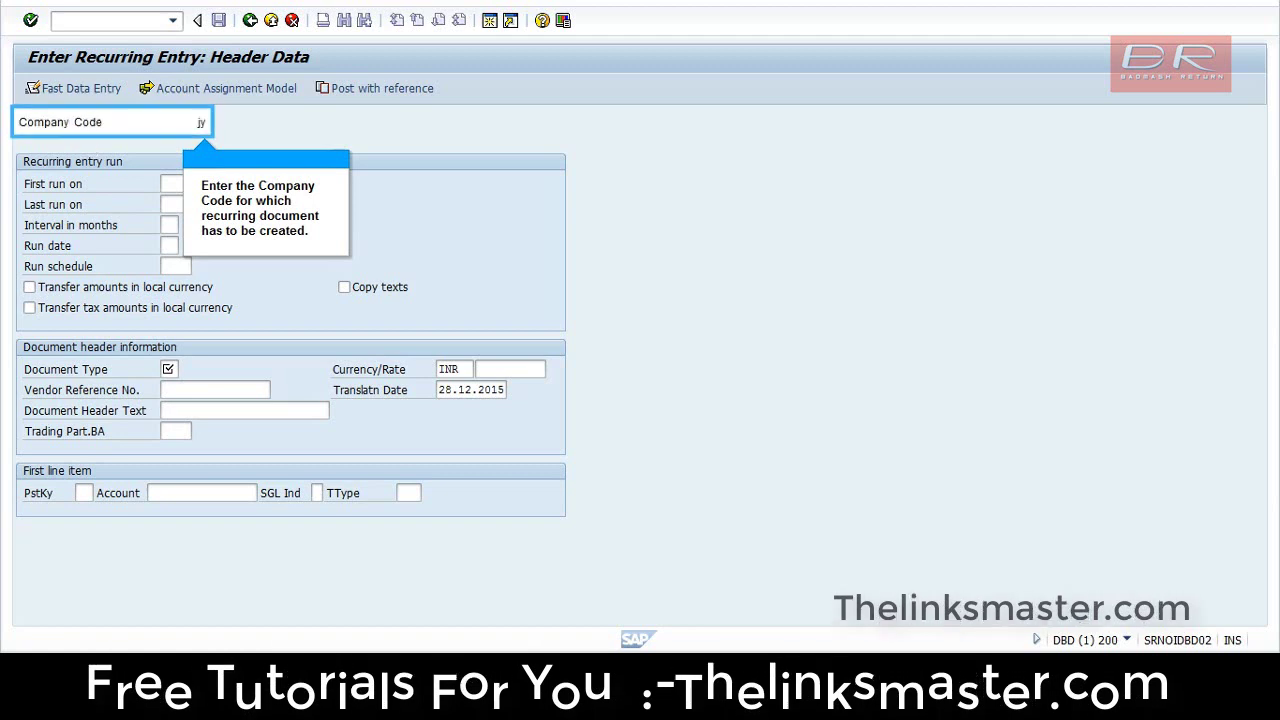
Set the first run on 01.12.2015 and the last run on 01.04.2016
click(185, 187)
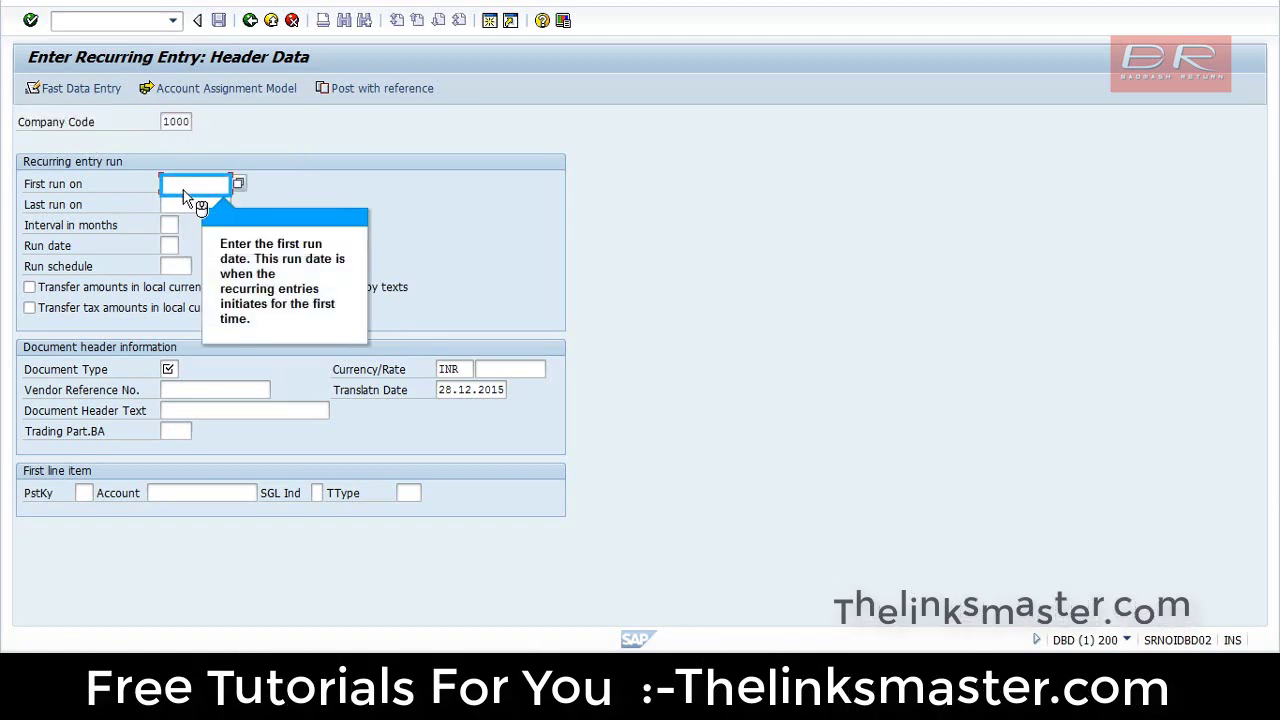
text(01.12.2015)
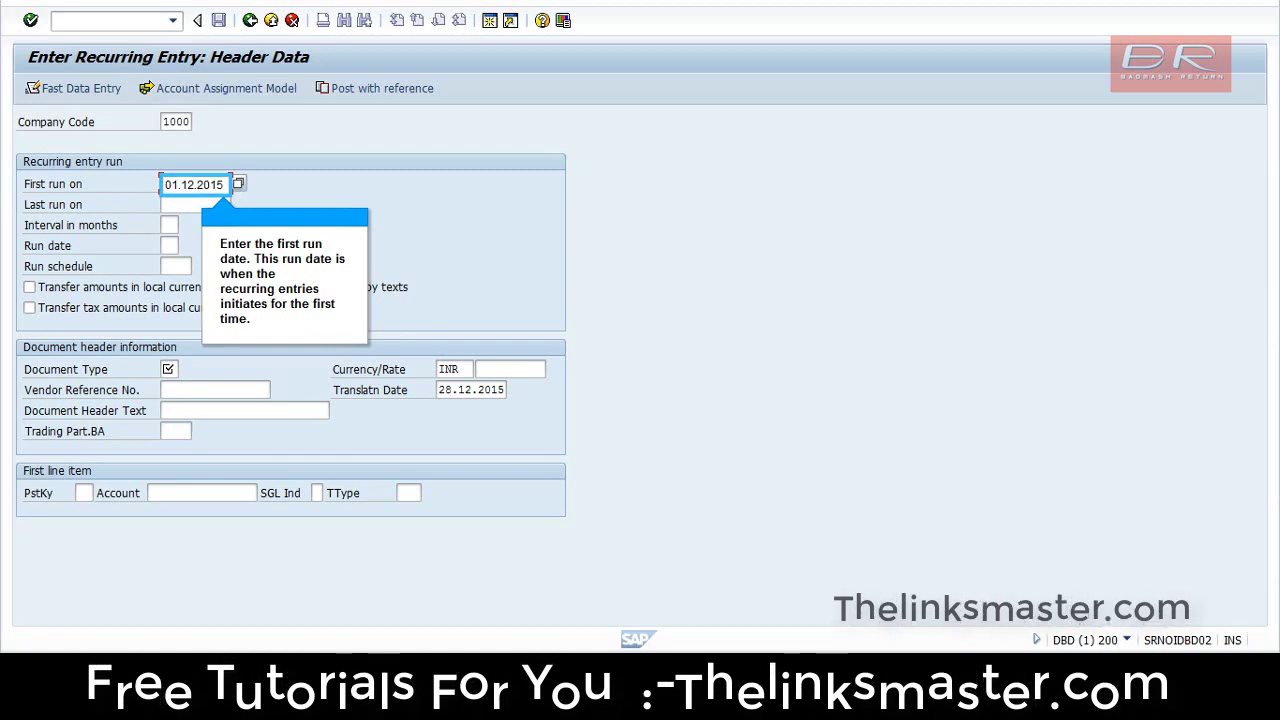
key(Tab)
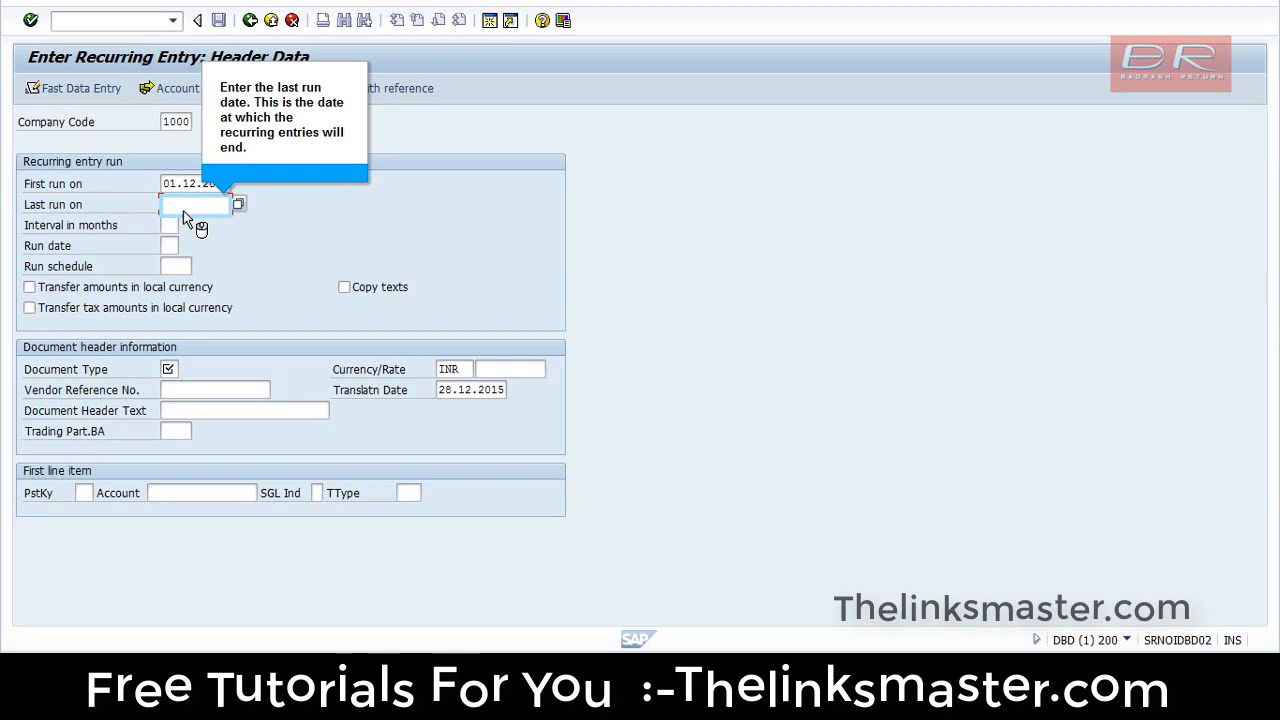
click(185, 210)
text(01.04.2016)
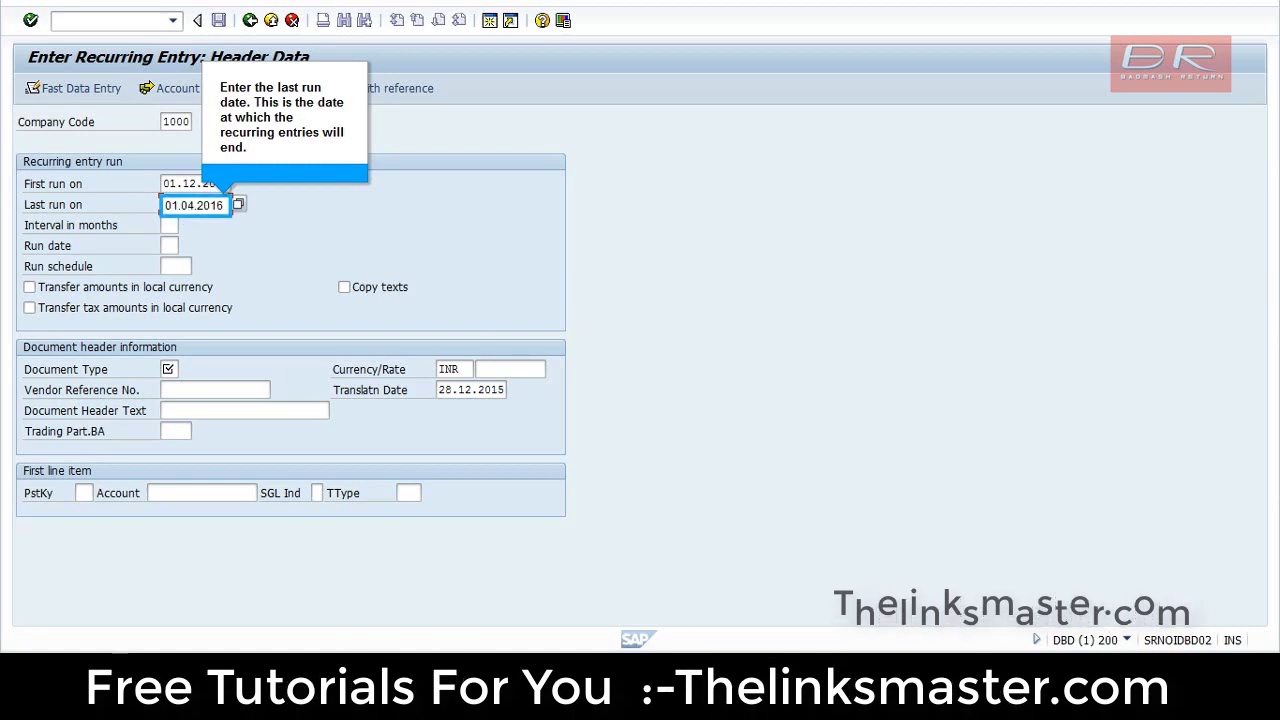
key(Tab)
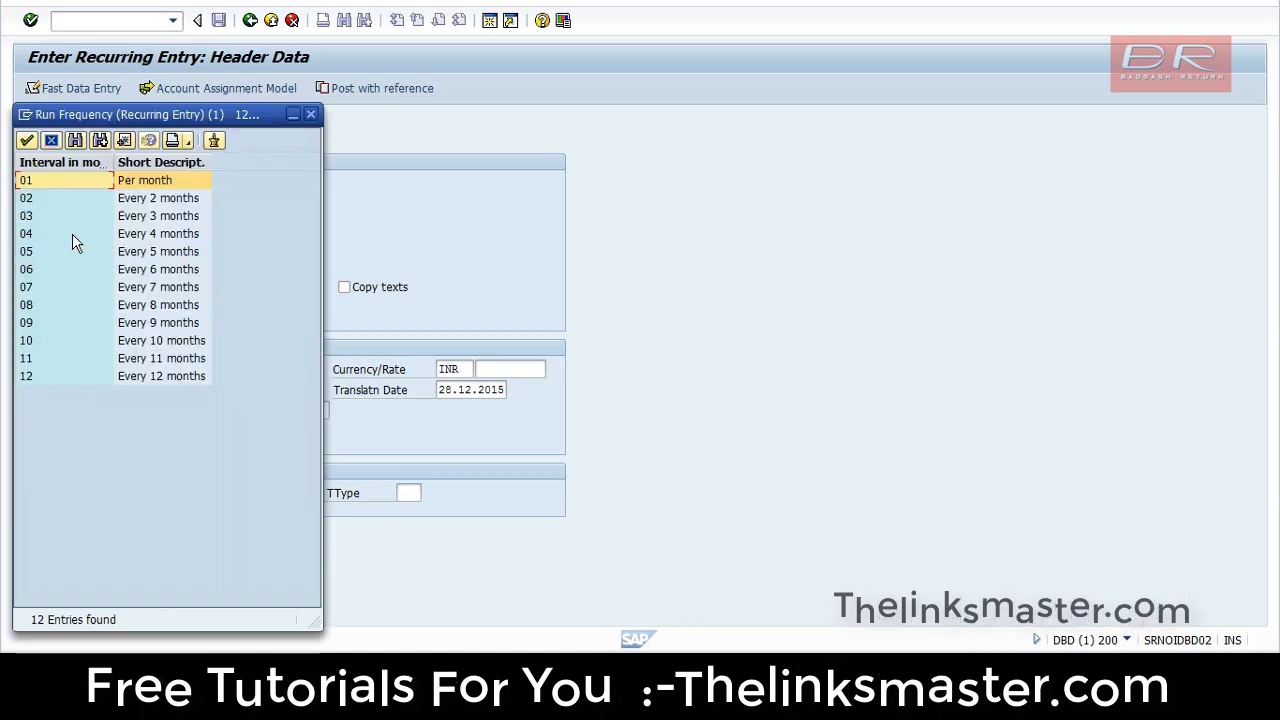
Set the interval to monthly (01) and the run date to day 01
key(F4)
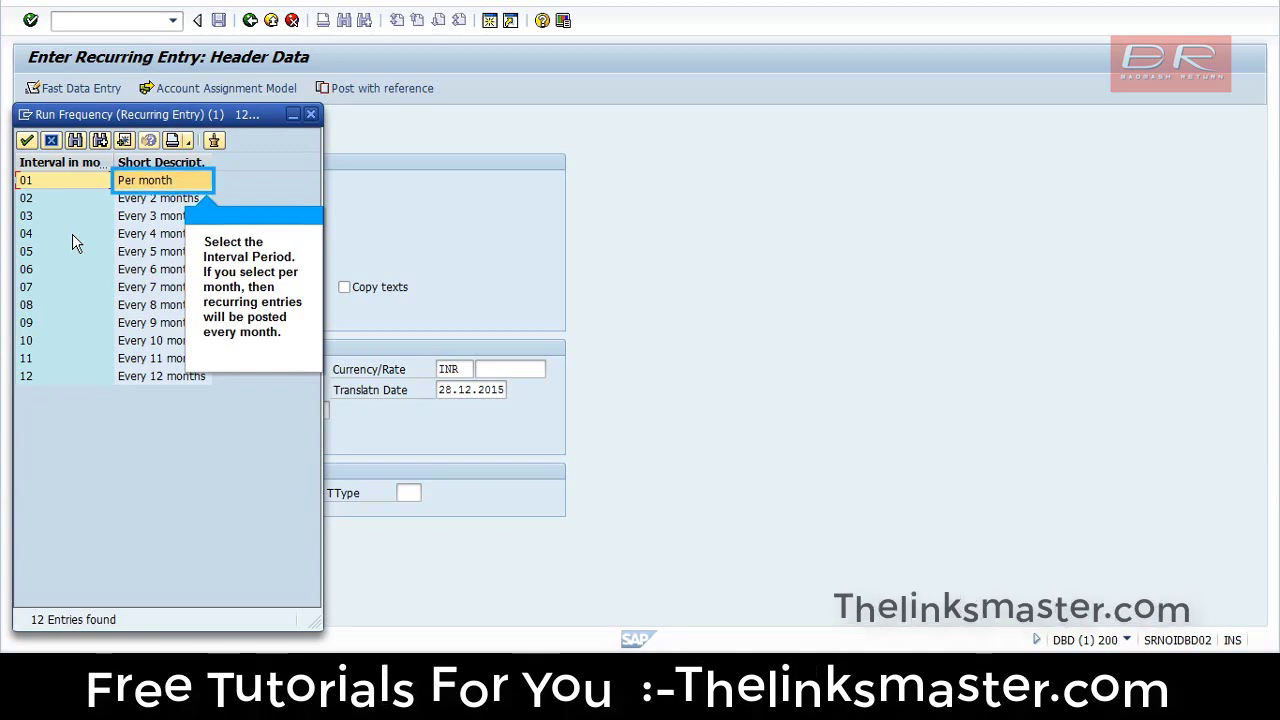
double_click(145, 184)
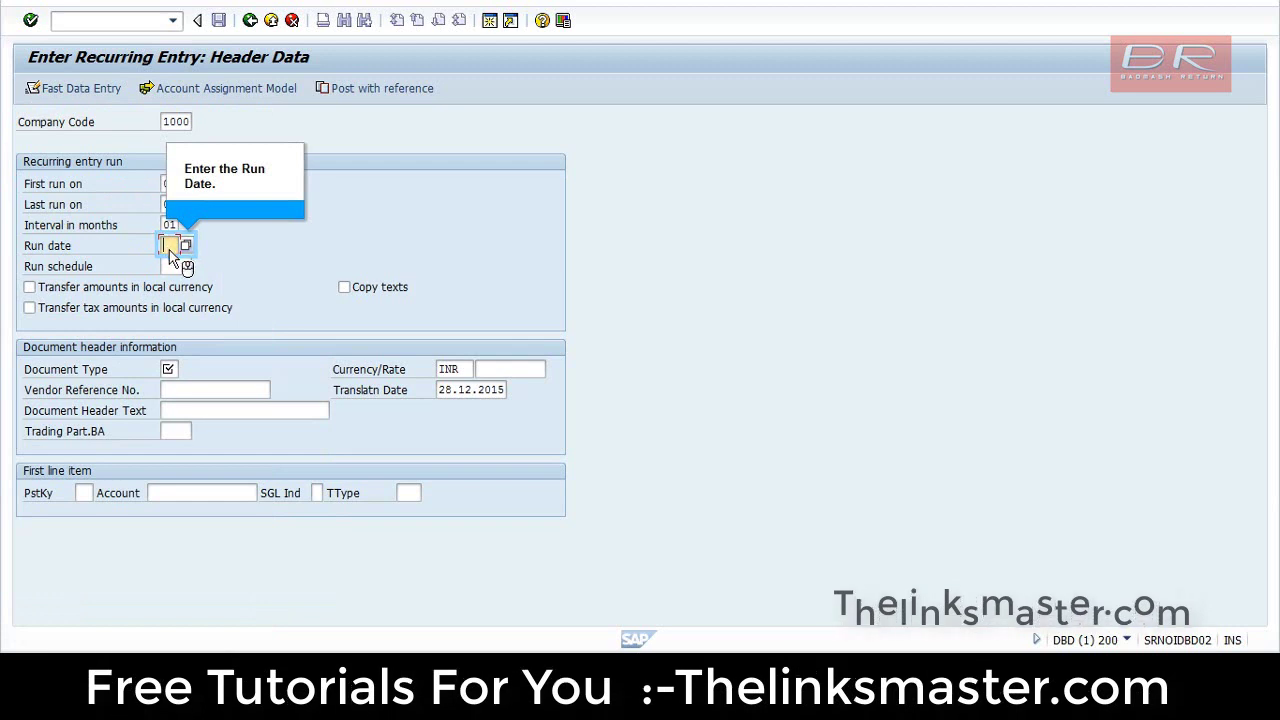
key(F4)
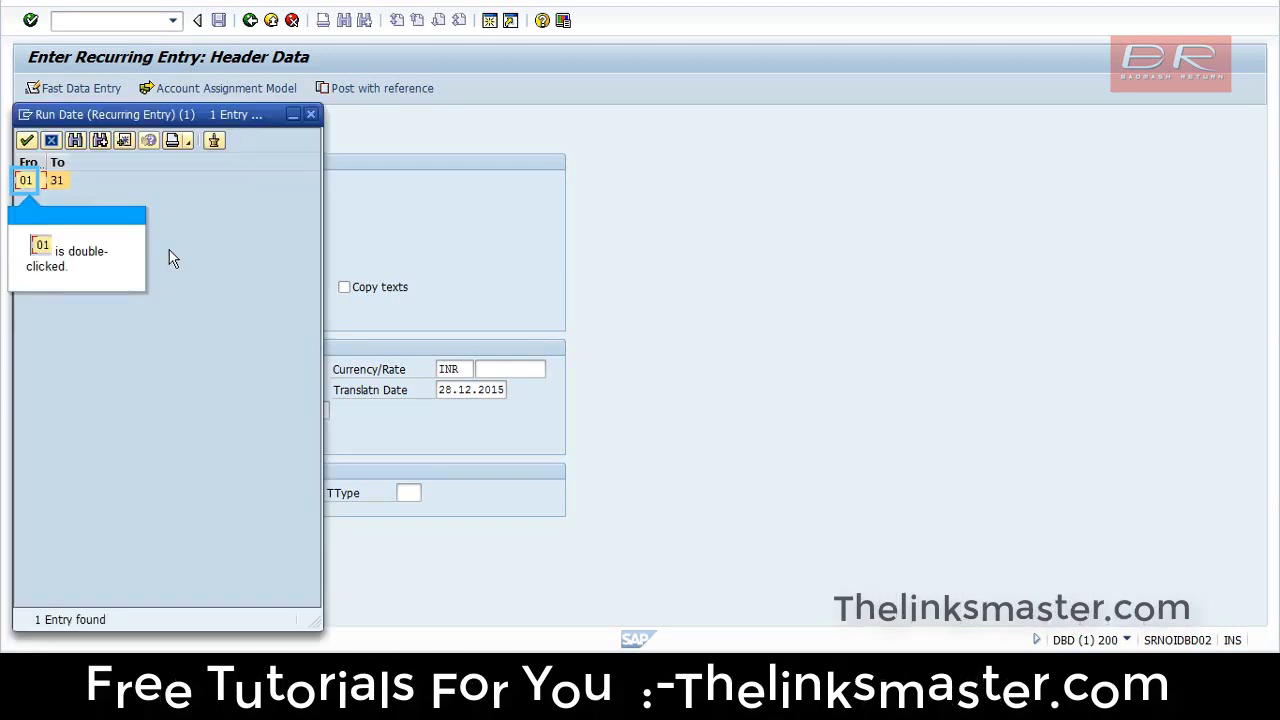
double_click(20, 186)
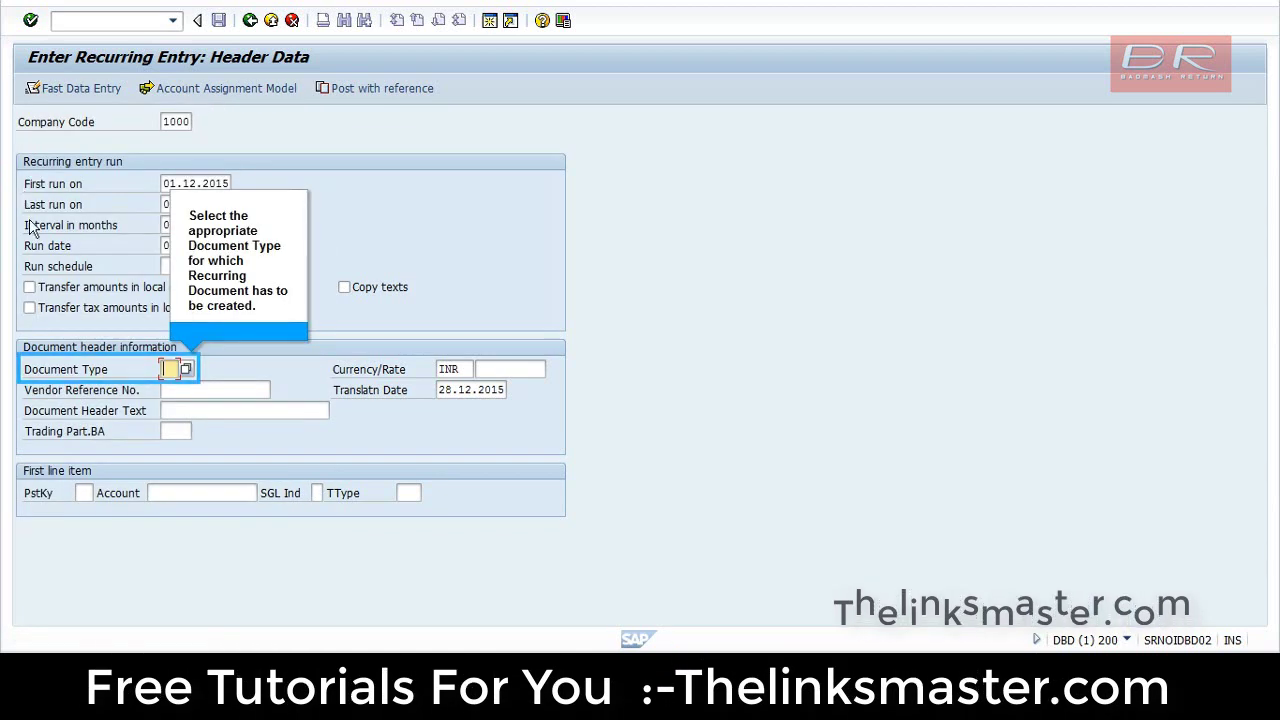
Choose document type KZ and posting key 21 (vendor credit memo) for the first line
key(F4)
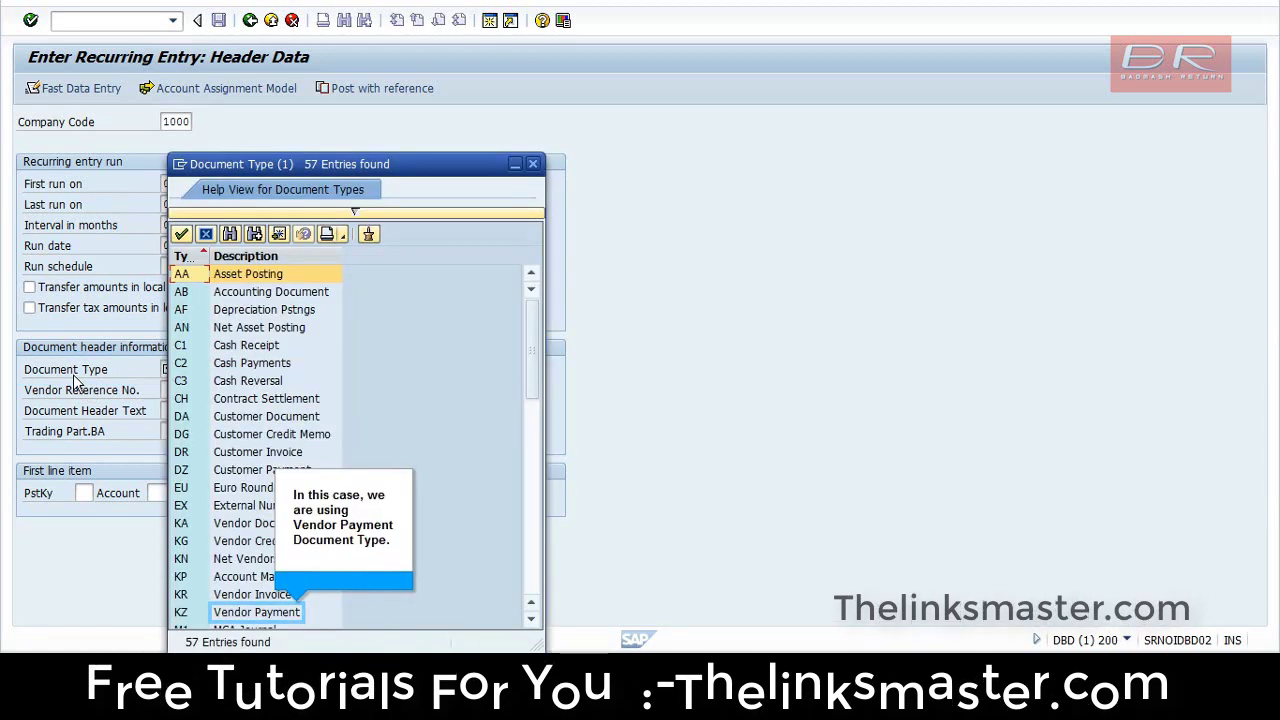
double_click(238, 616)
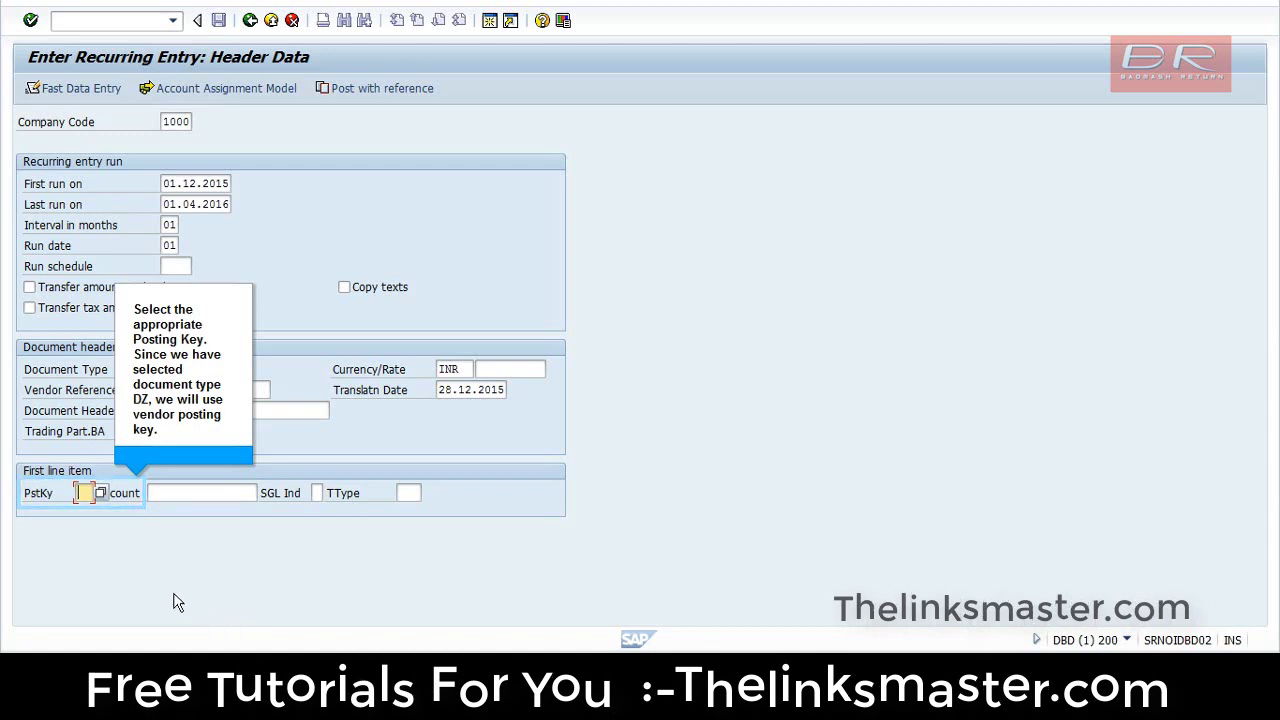
key(F4)
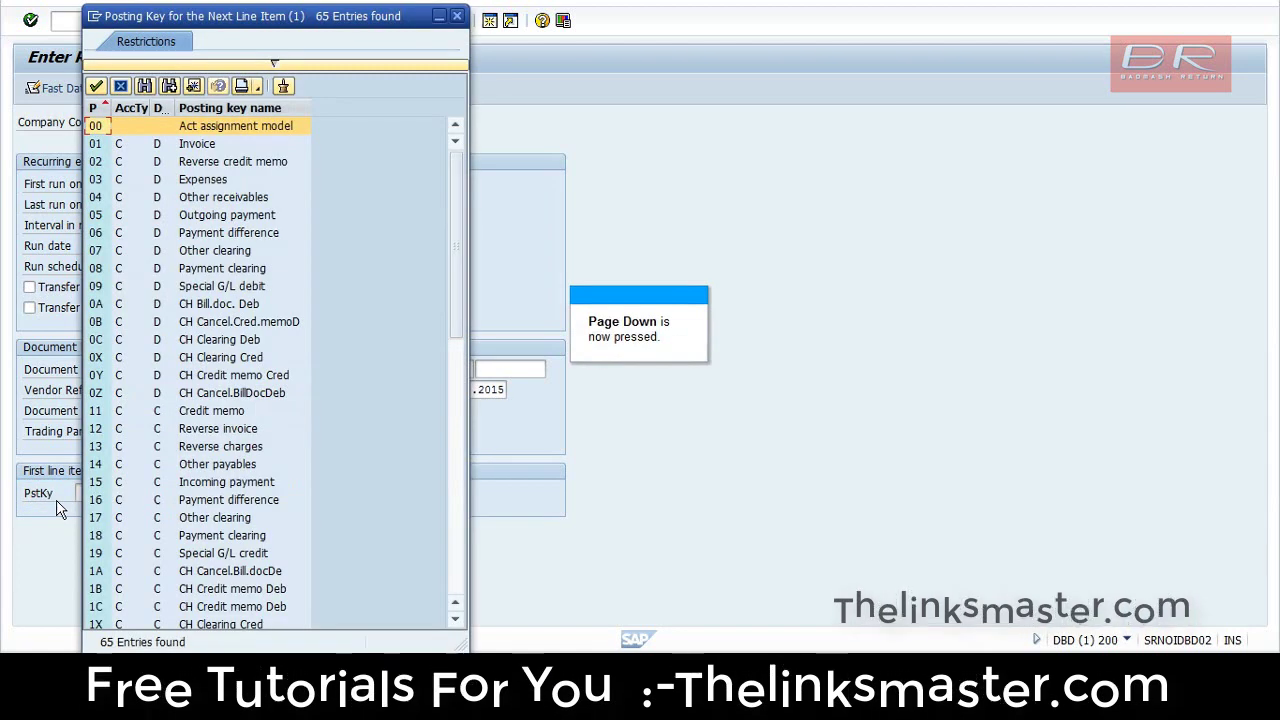
key(Page_Down)
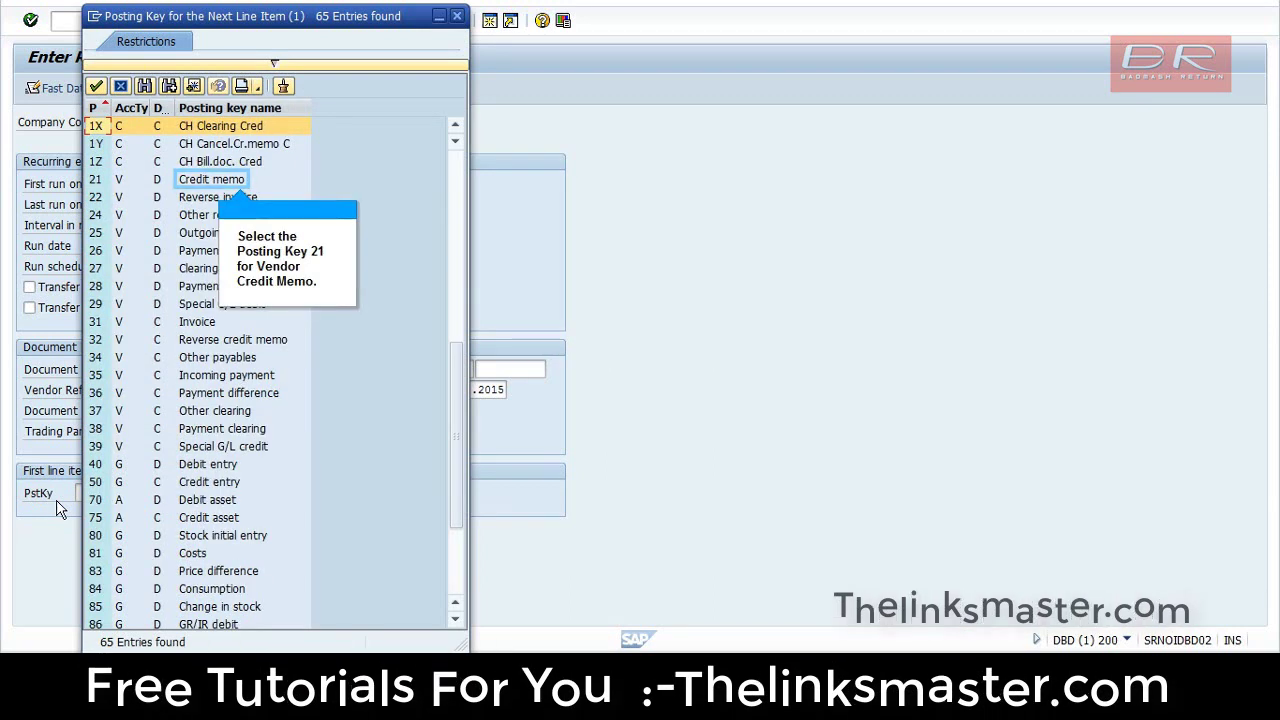
double_click(199, 187)
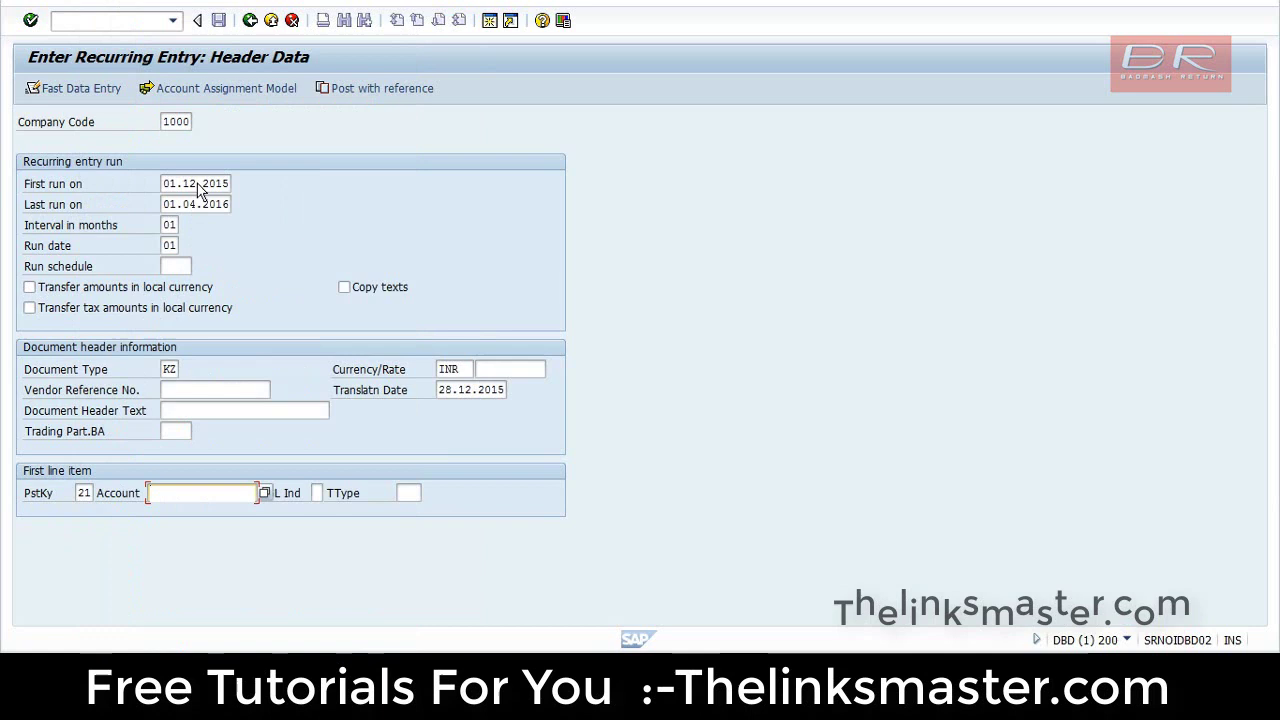
Enter the vendor account and a credit-memo amount of 5000 INR
click(185, 505)
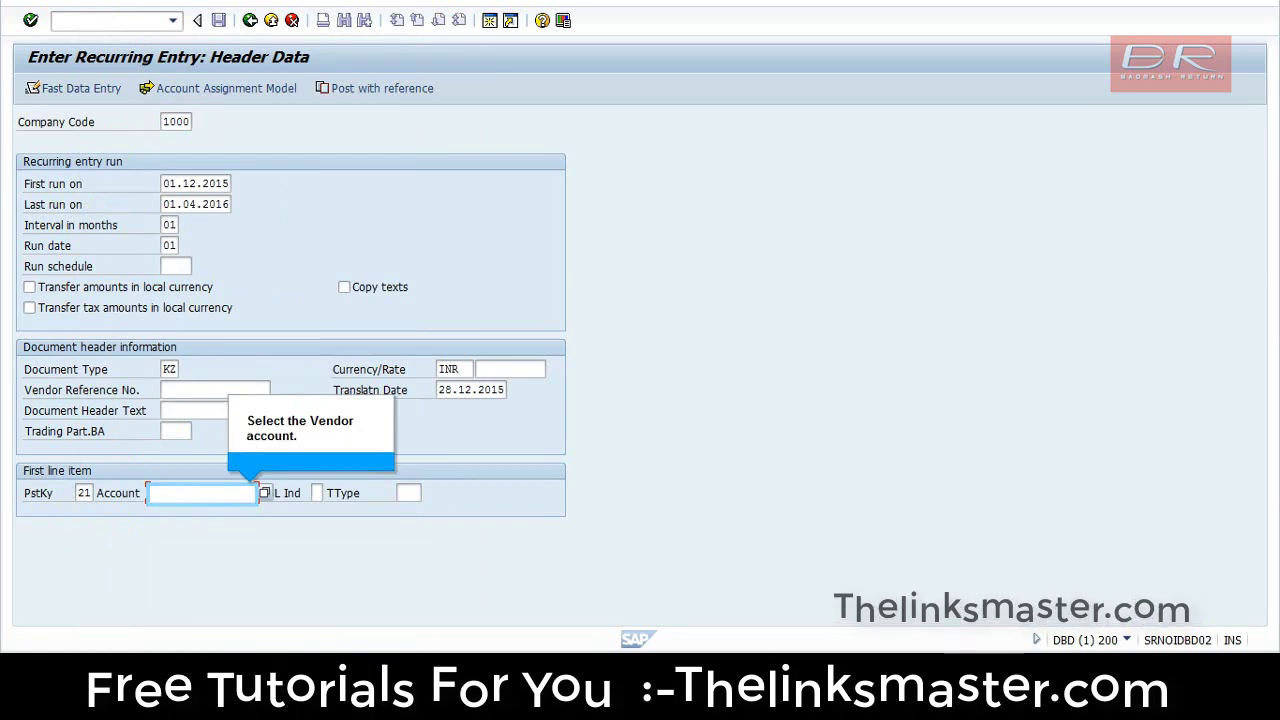
text(zvecv)
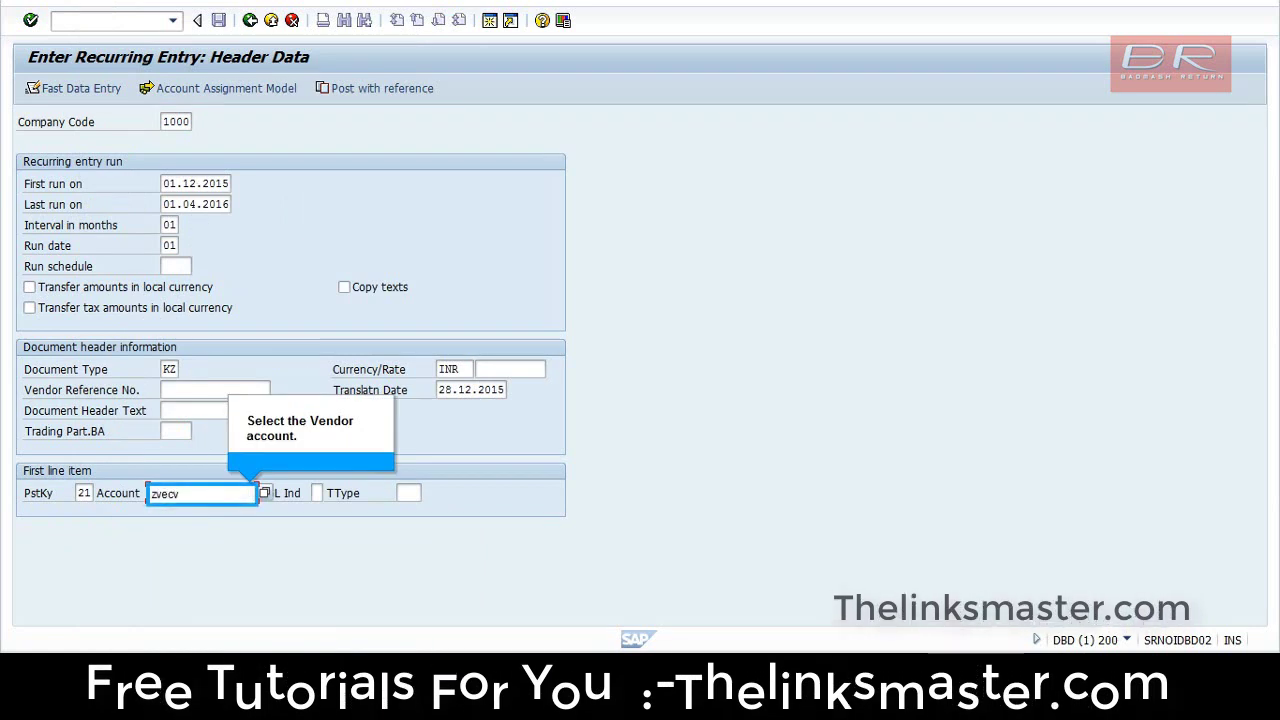
key(Return)
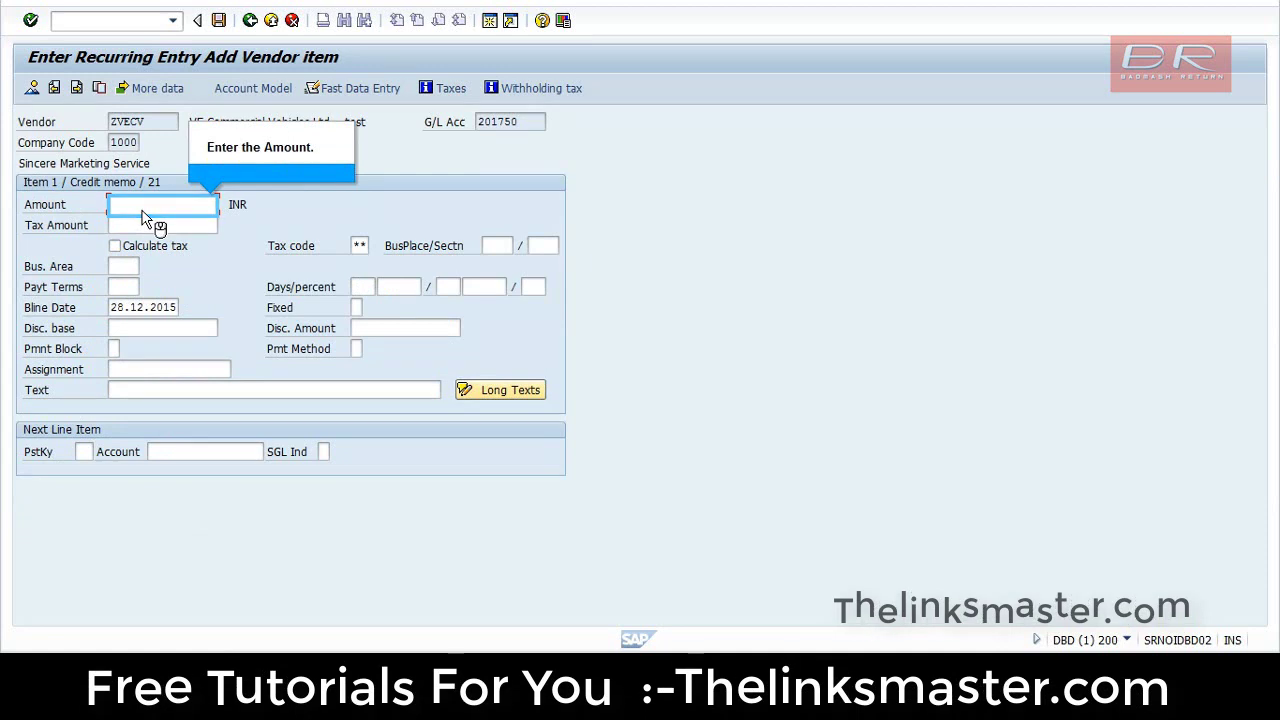
text(5000)
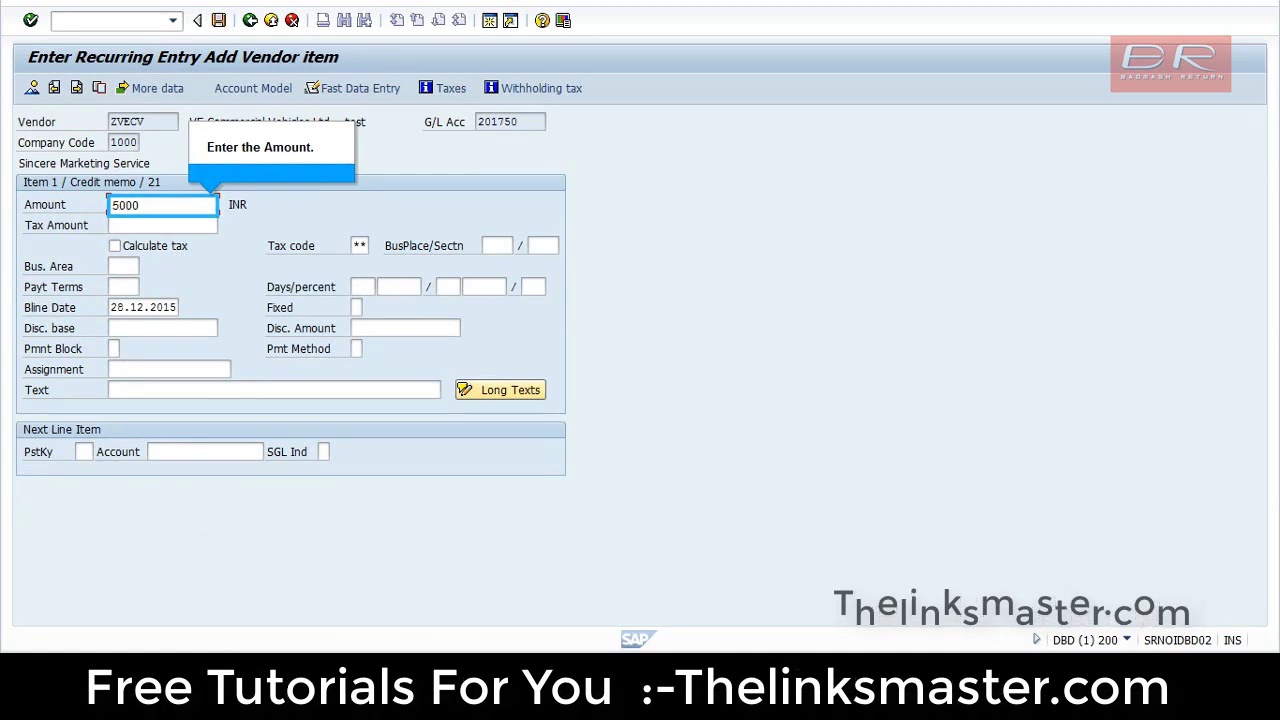
key(Return)
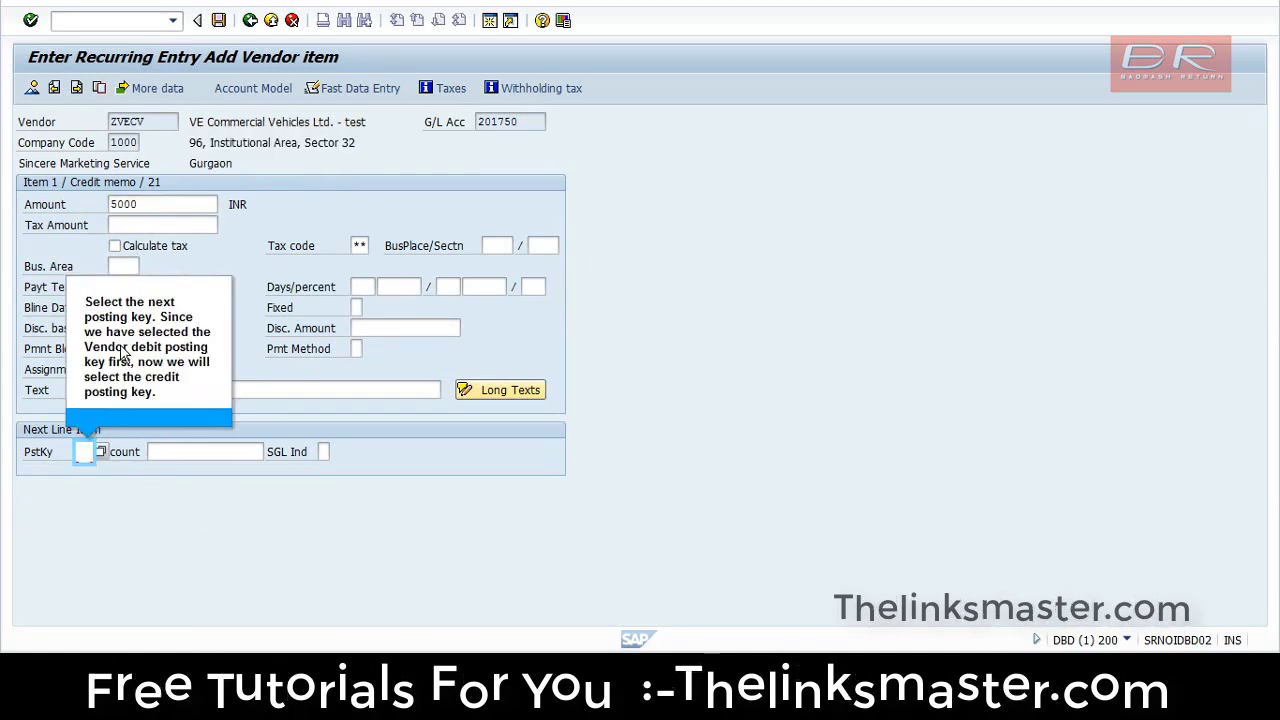
Add the next line with posting key 50 and G/L account 489950
click(84, 452)
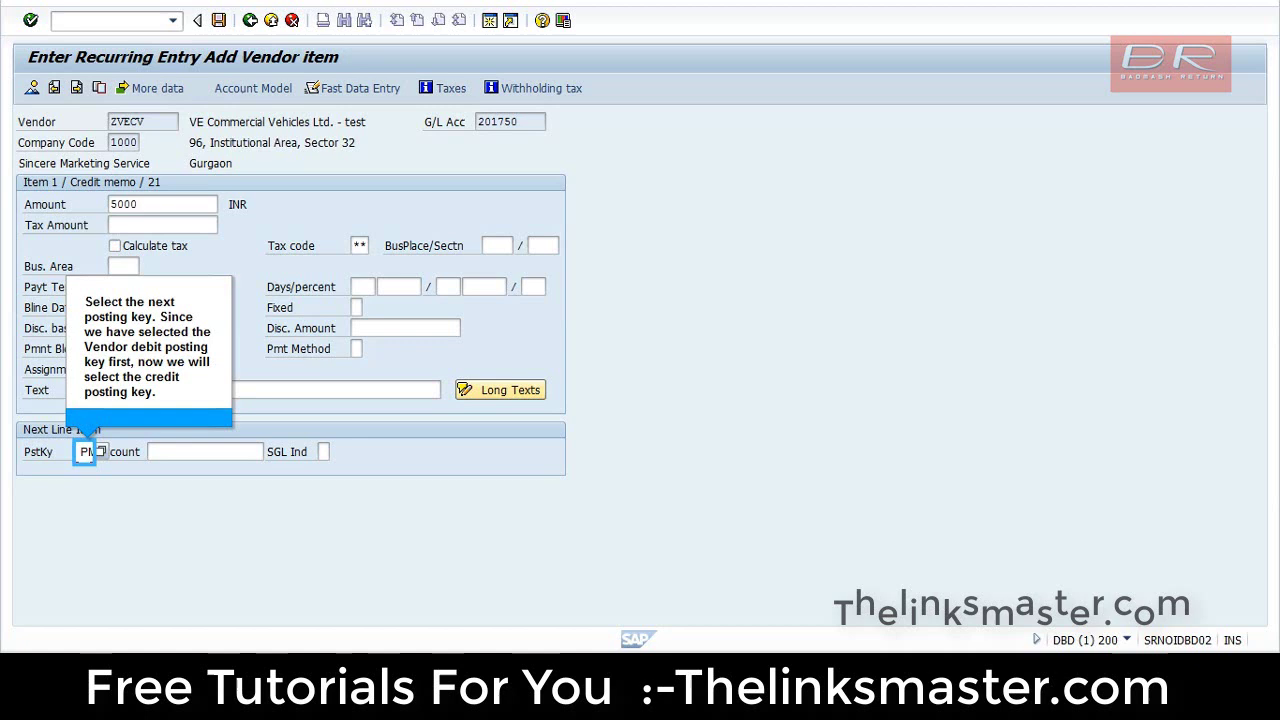
text(50)
click(150, 455)
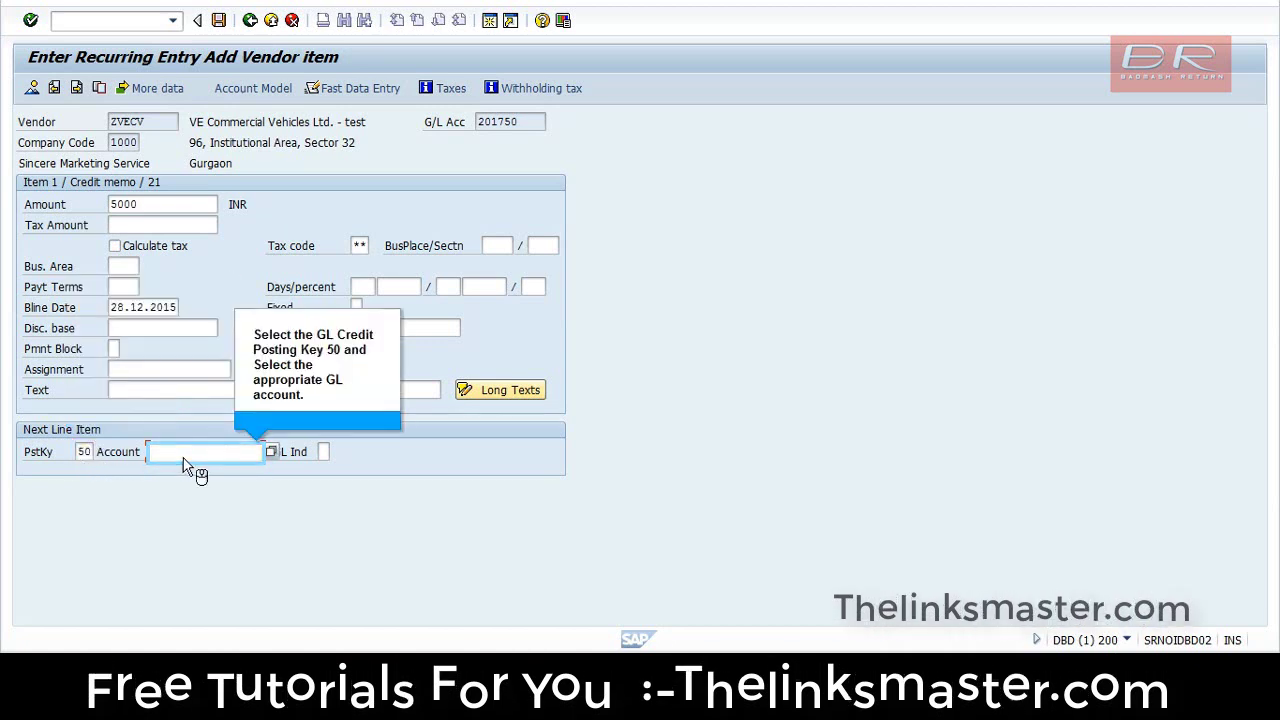
text(489950)
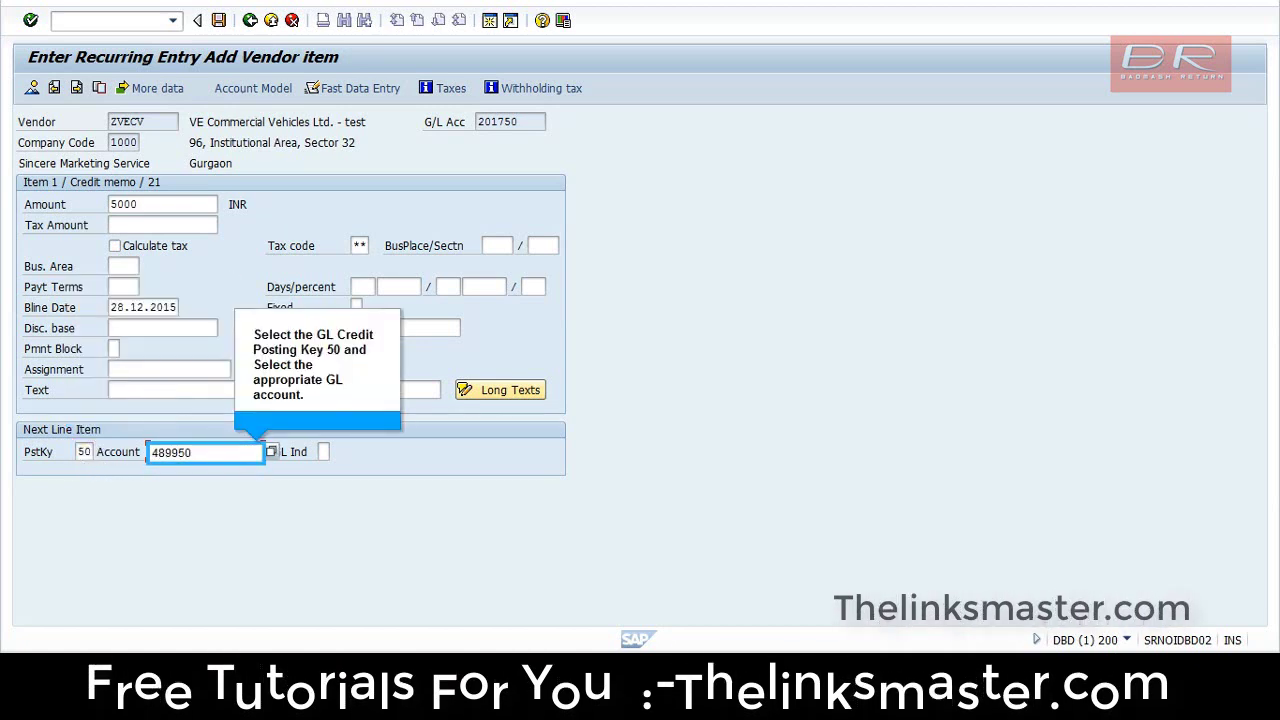
key(Return)
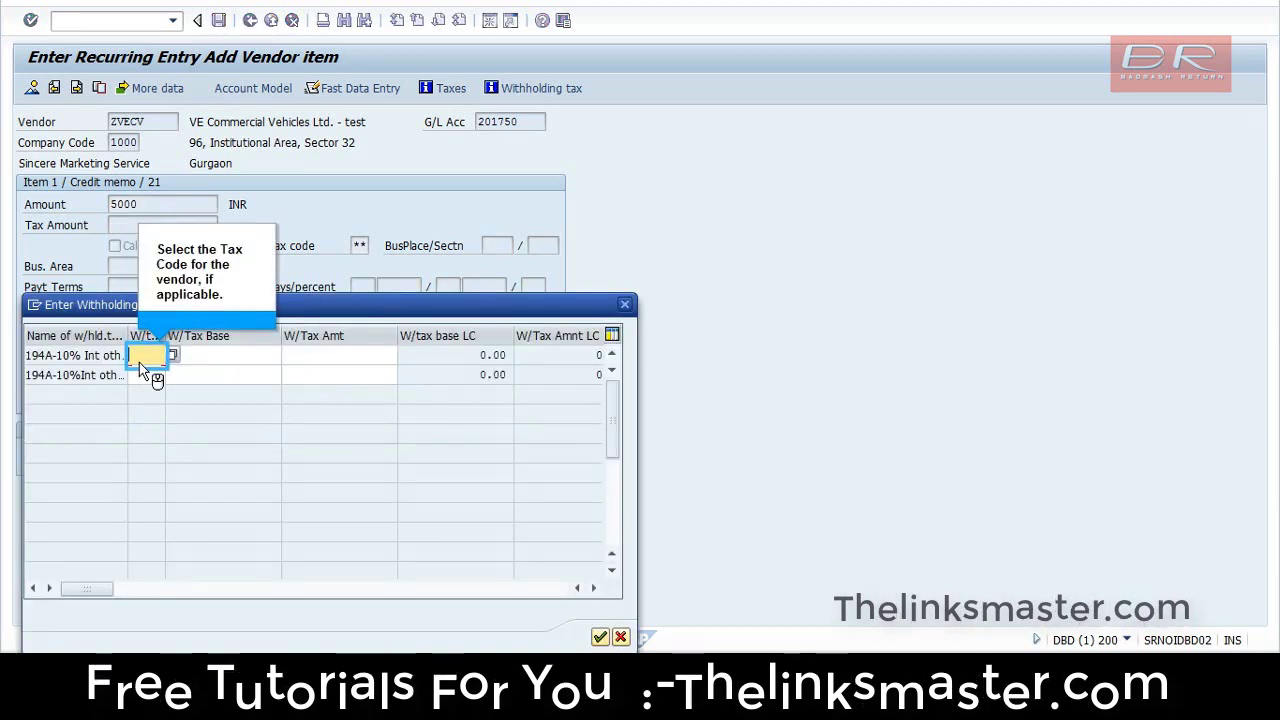
Assign withholding tax code A1 (194A-10%) to the vendor credit-memo item
key(F4)
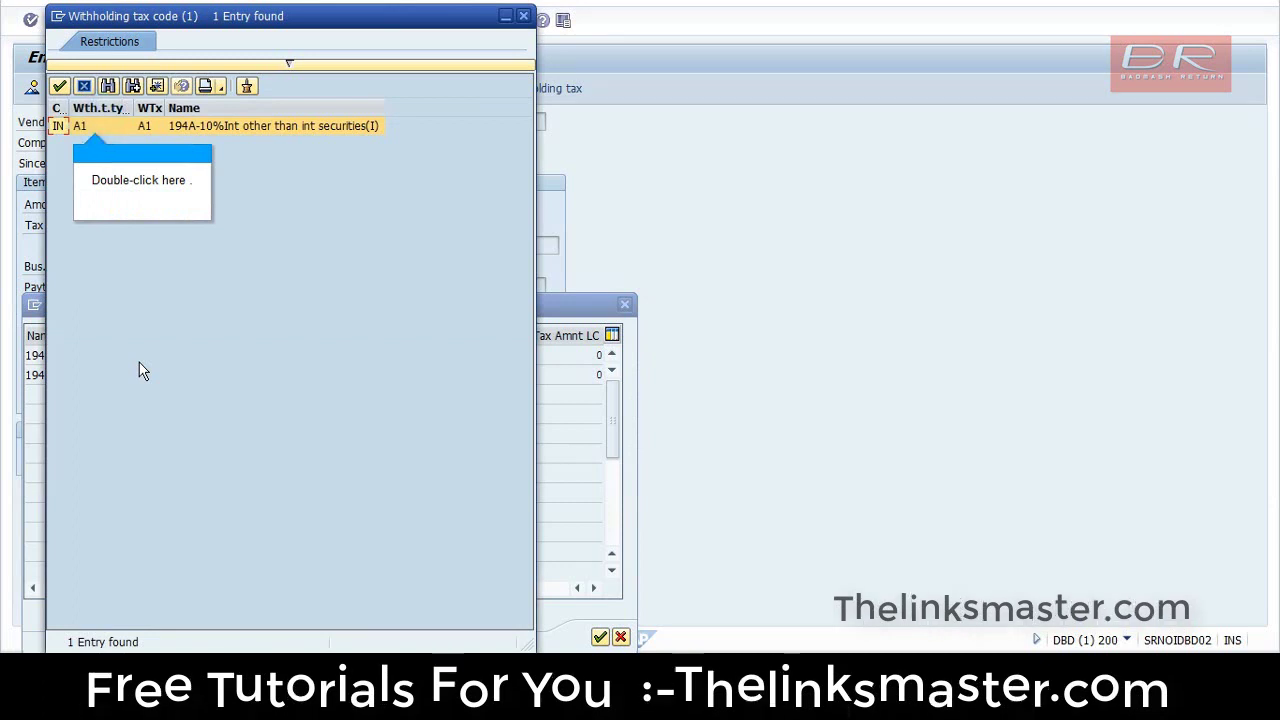
double_click(101, 127)
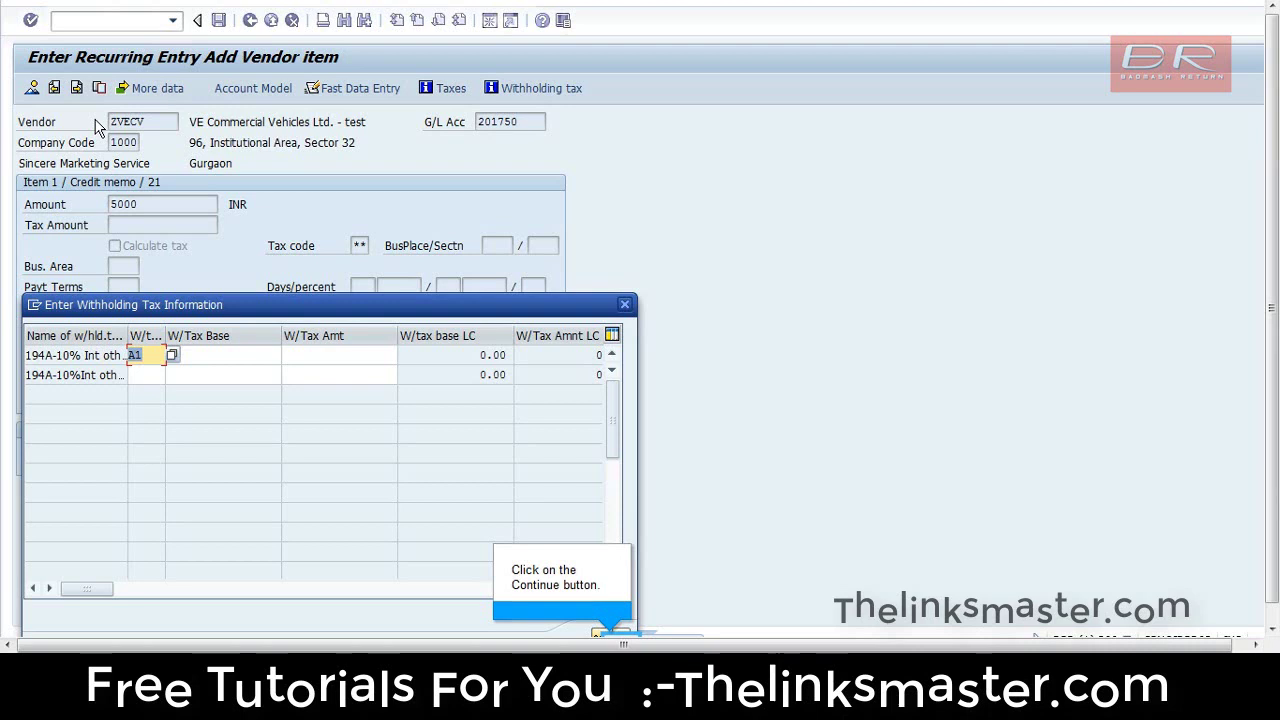
click(606, 634)
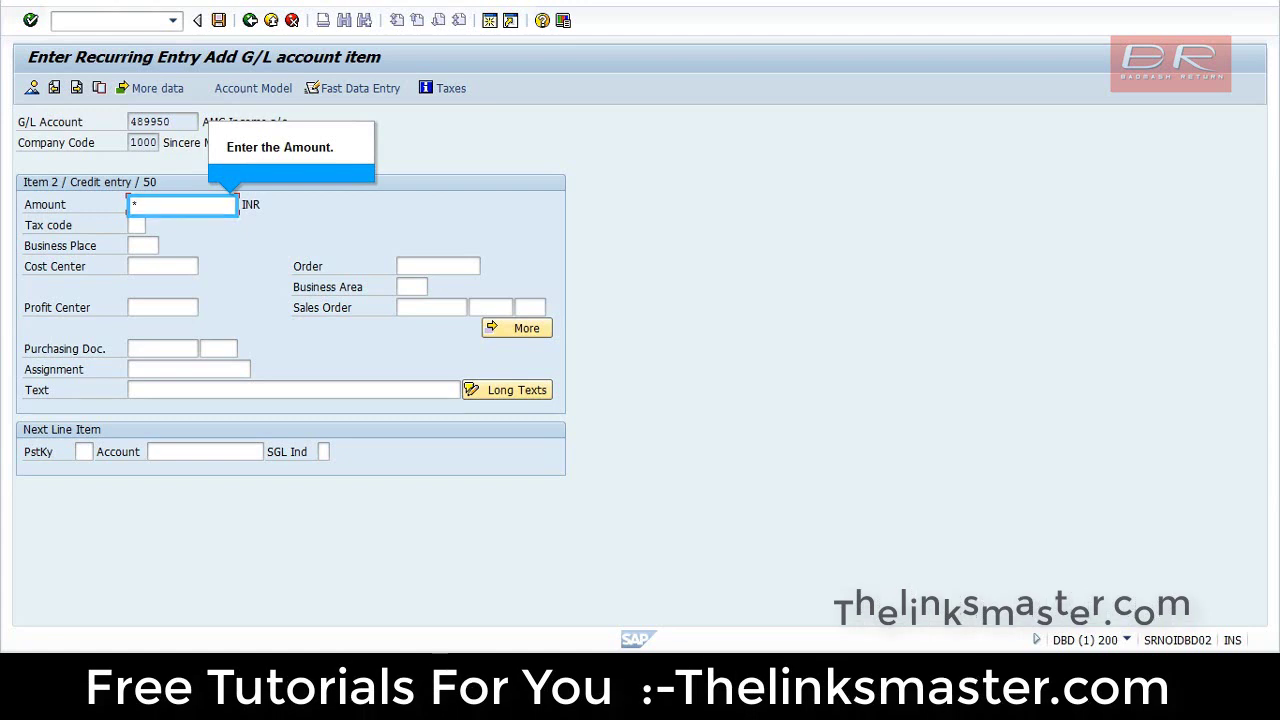
text(*)
click(163, 307)
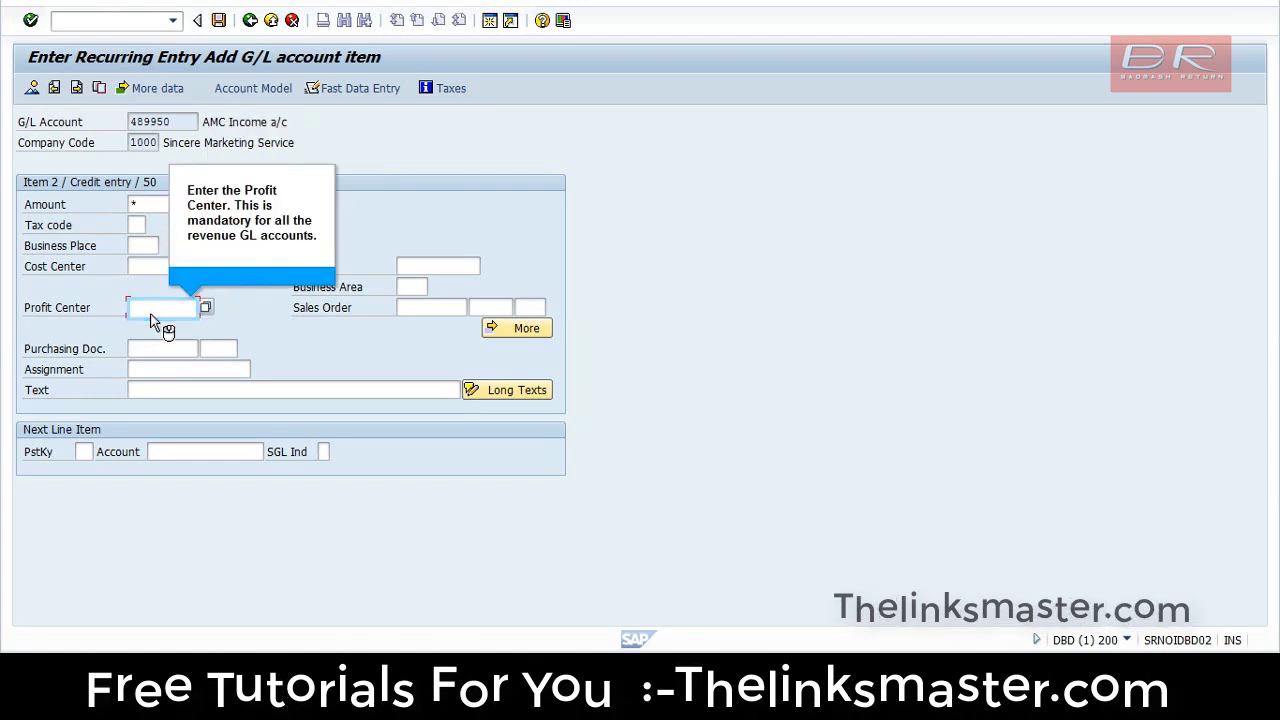
text(100000)
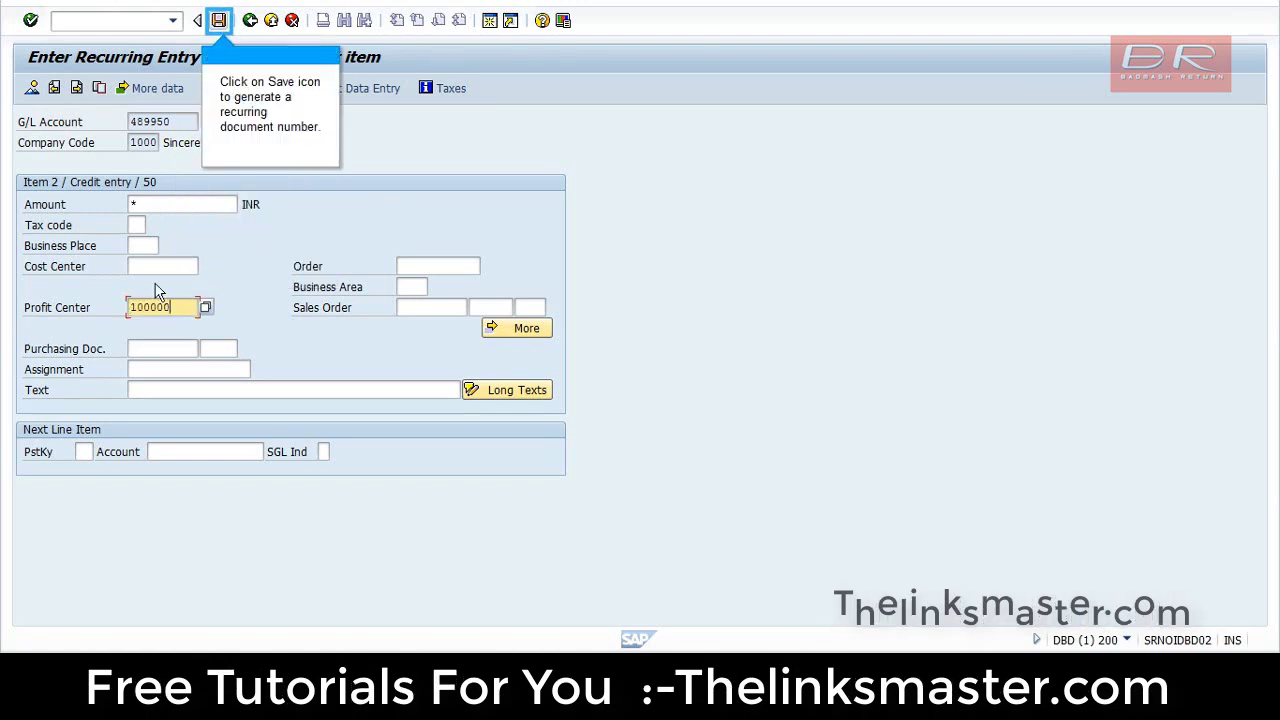
click(217, 24)
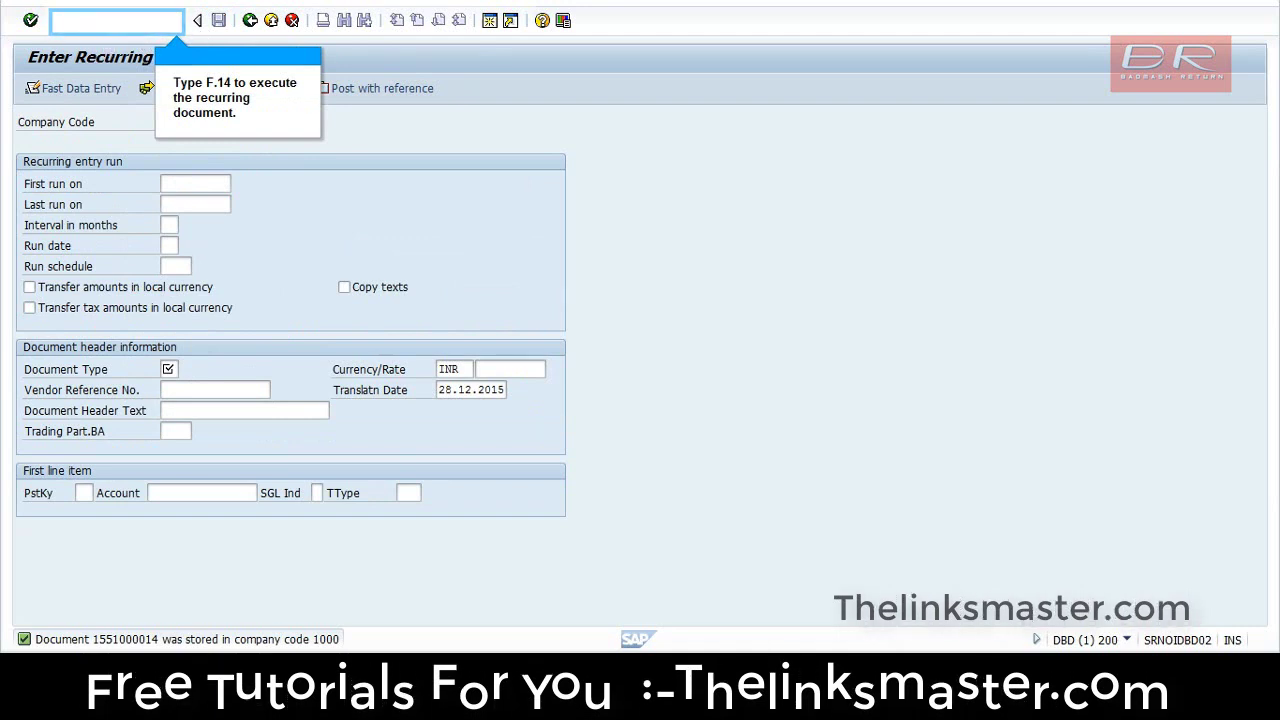
text(/nf.14)
key(Return)
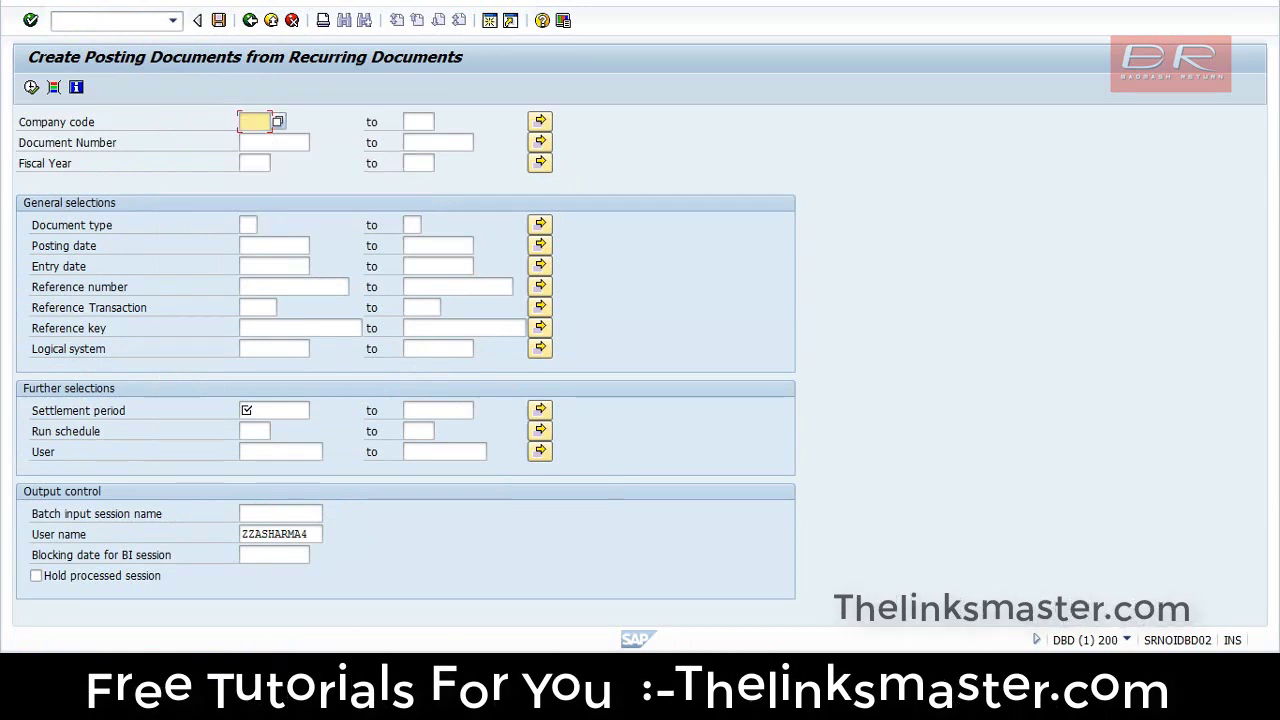
click(262, 146)
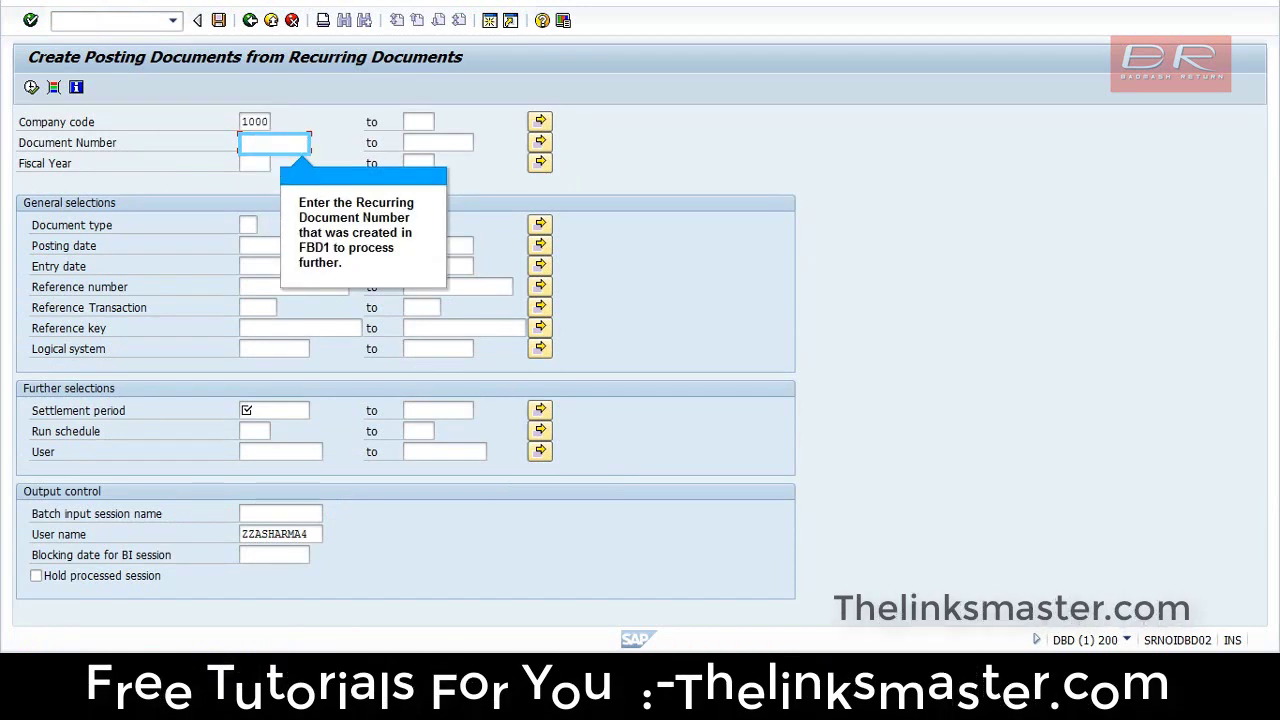
text(1551000014)
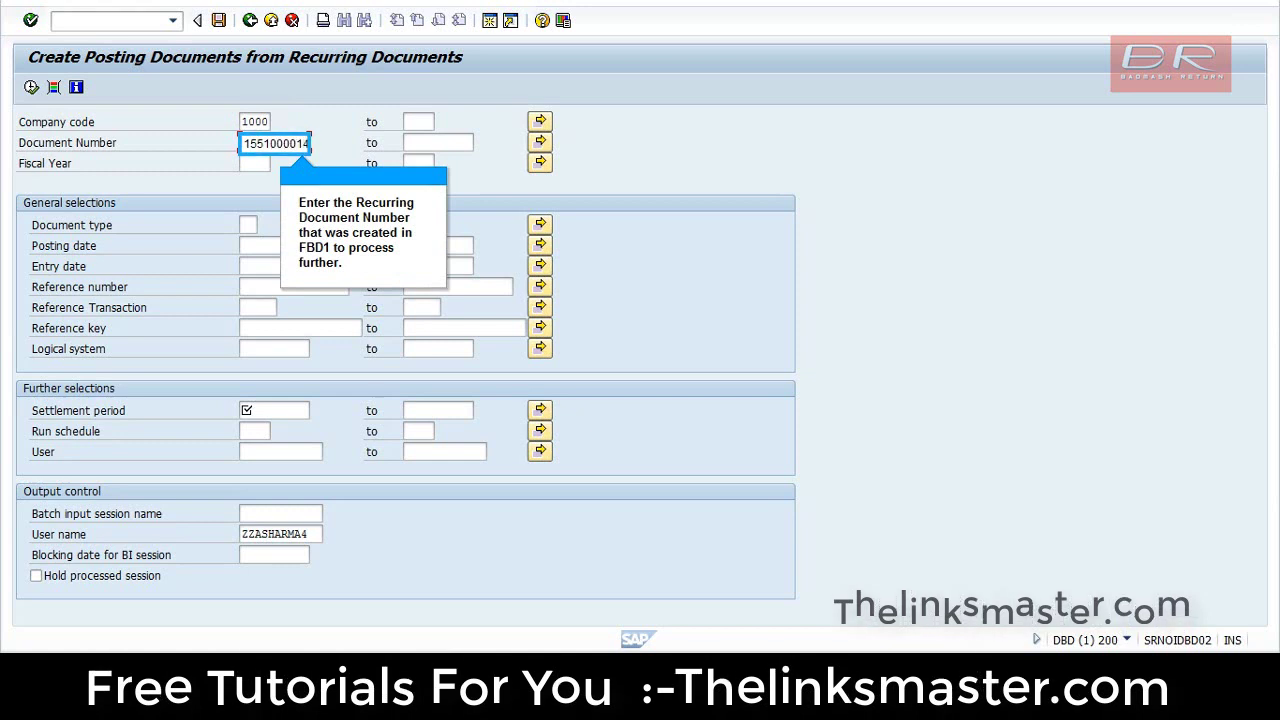
click(257, 164)
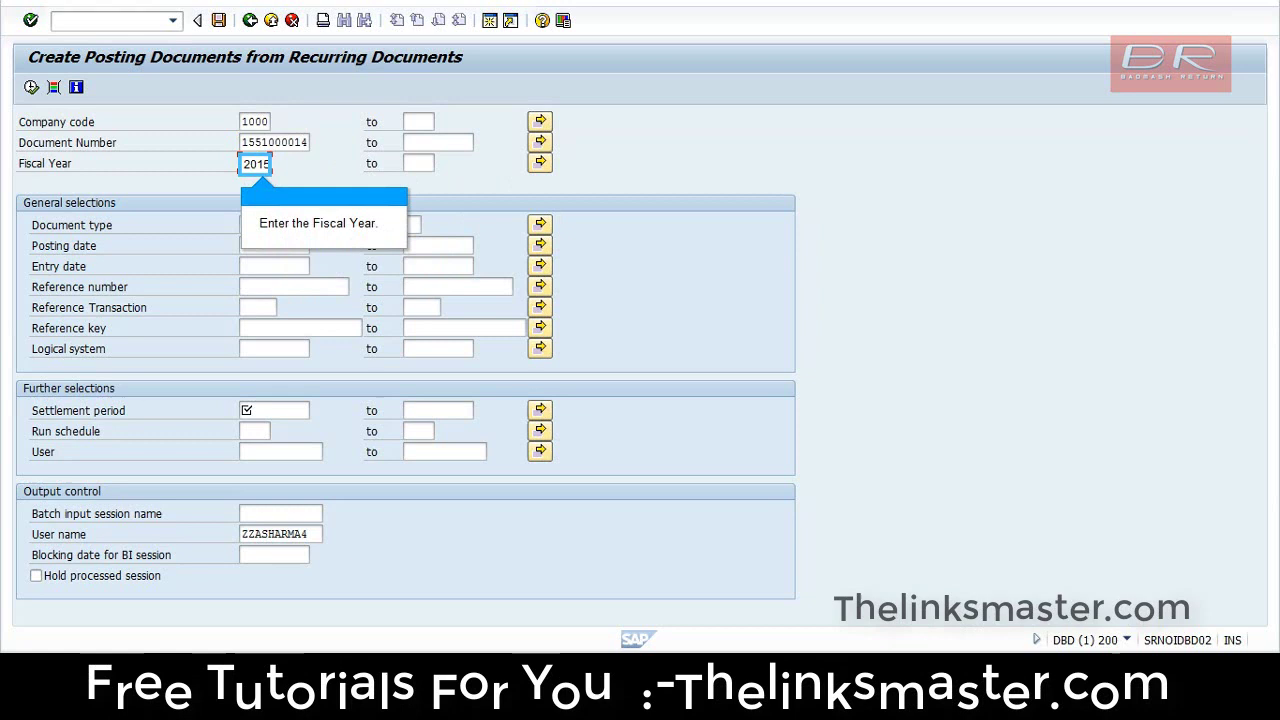
click(274, 245)
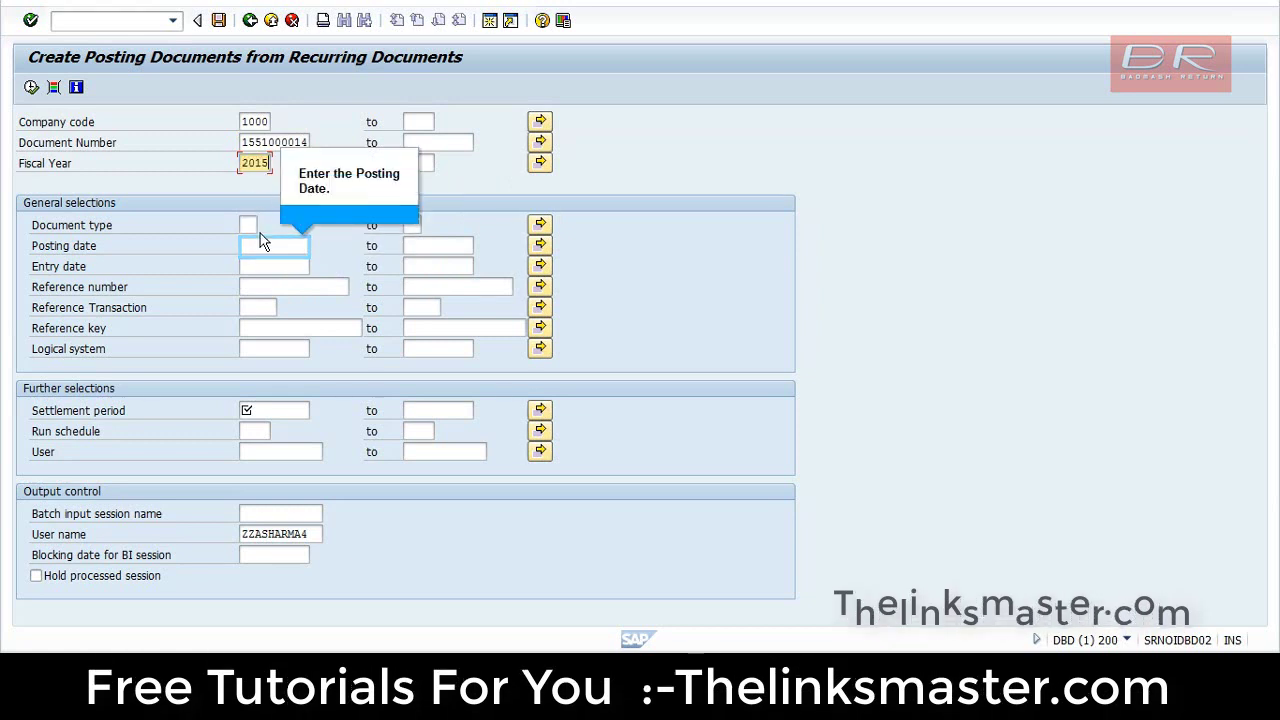
key(F2)
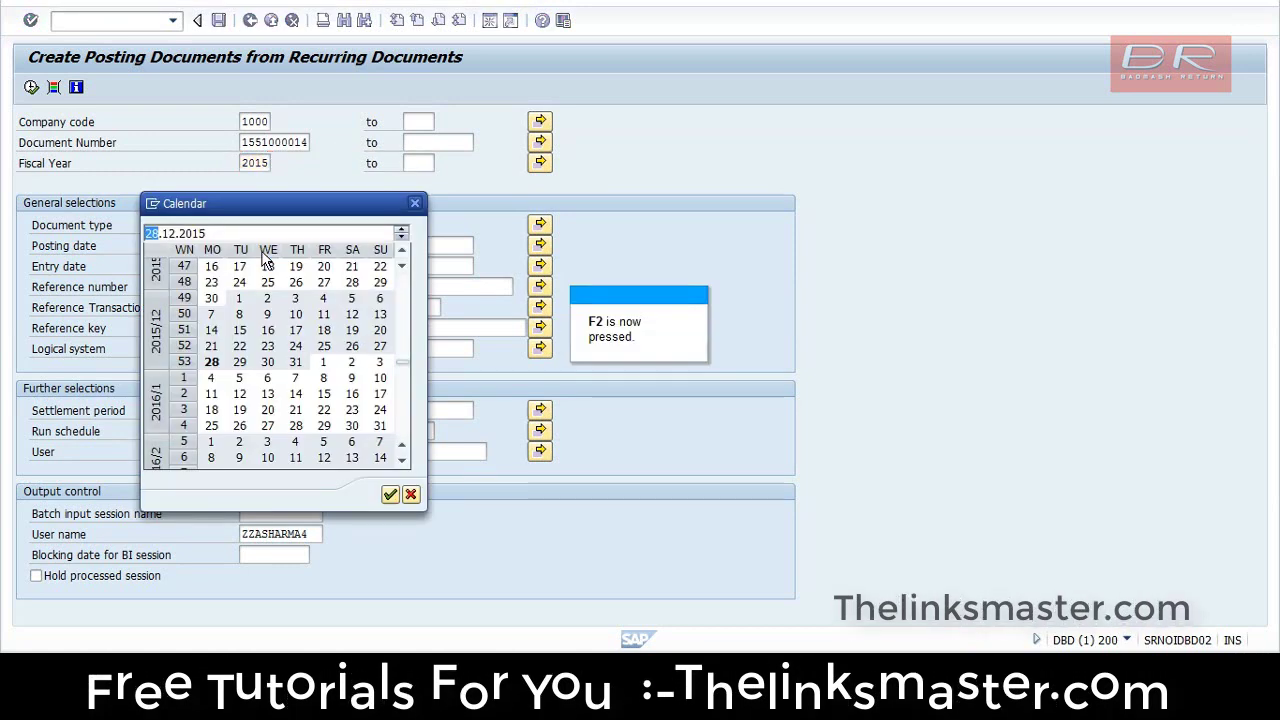
key(Return)
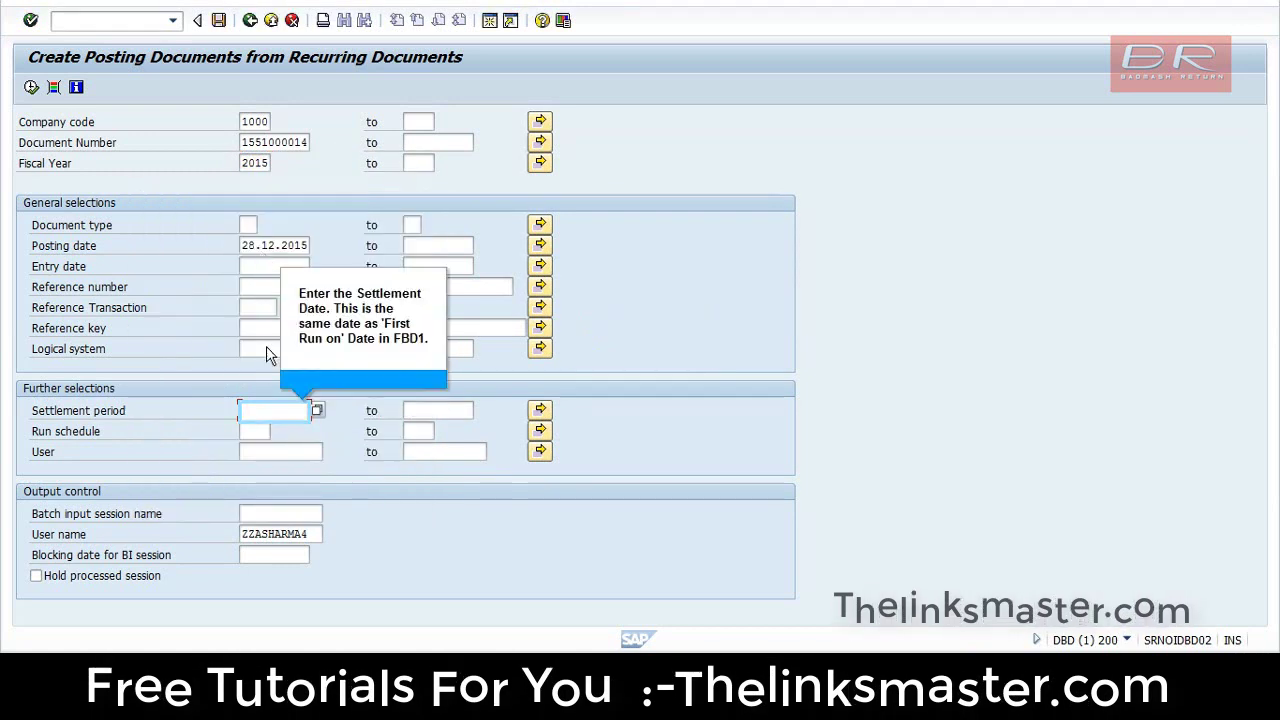
text(01)
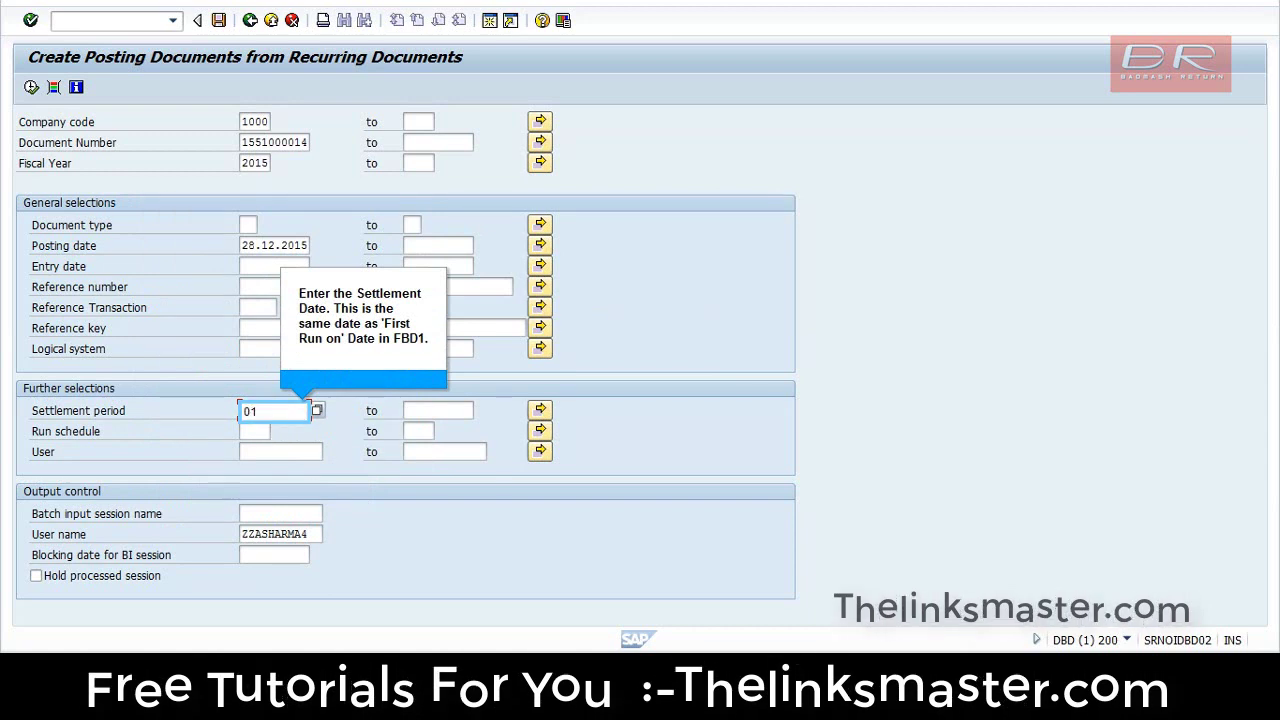
text(.12.2015)
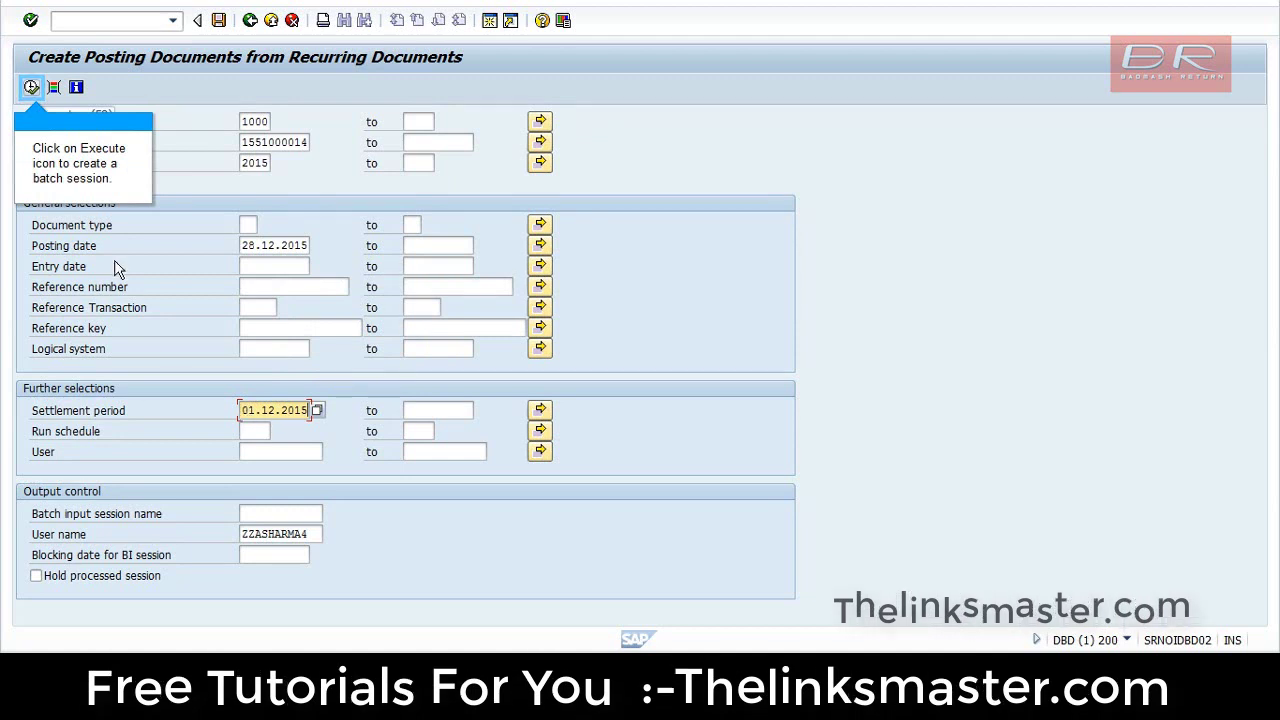
Create batch session SAPF120, then select it in SM35 for foreground processing
click(30, 88)
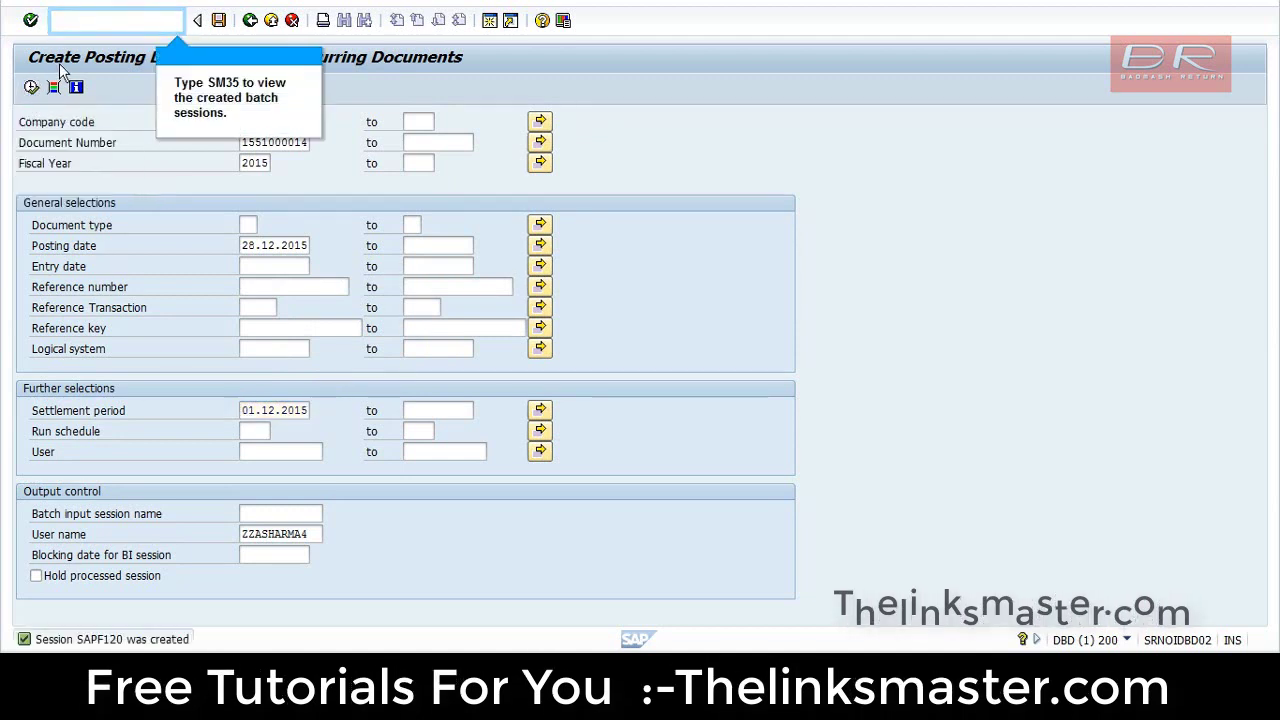
click(90, 30)
text(/n)
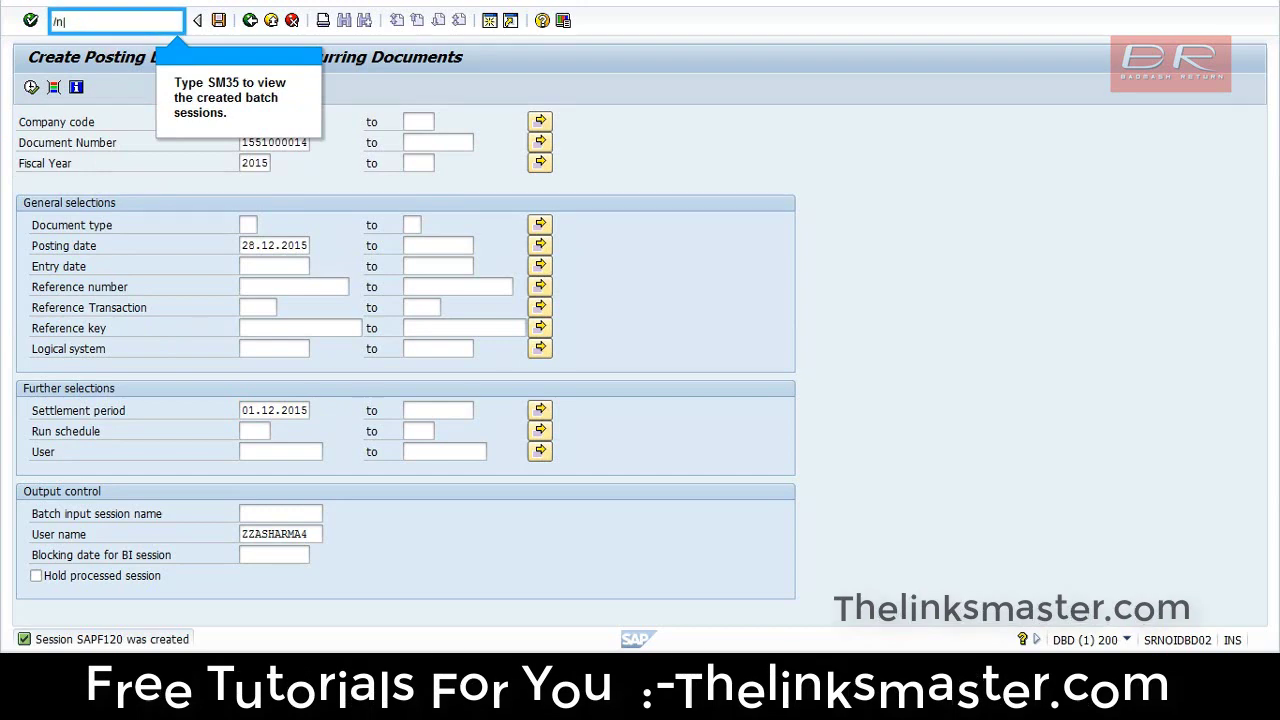
text(sm35)
key(Return)
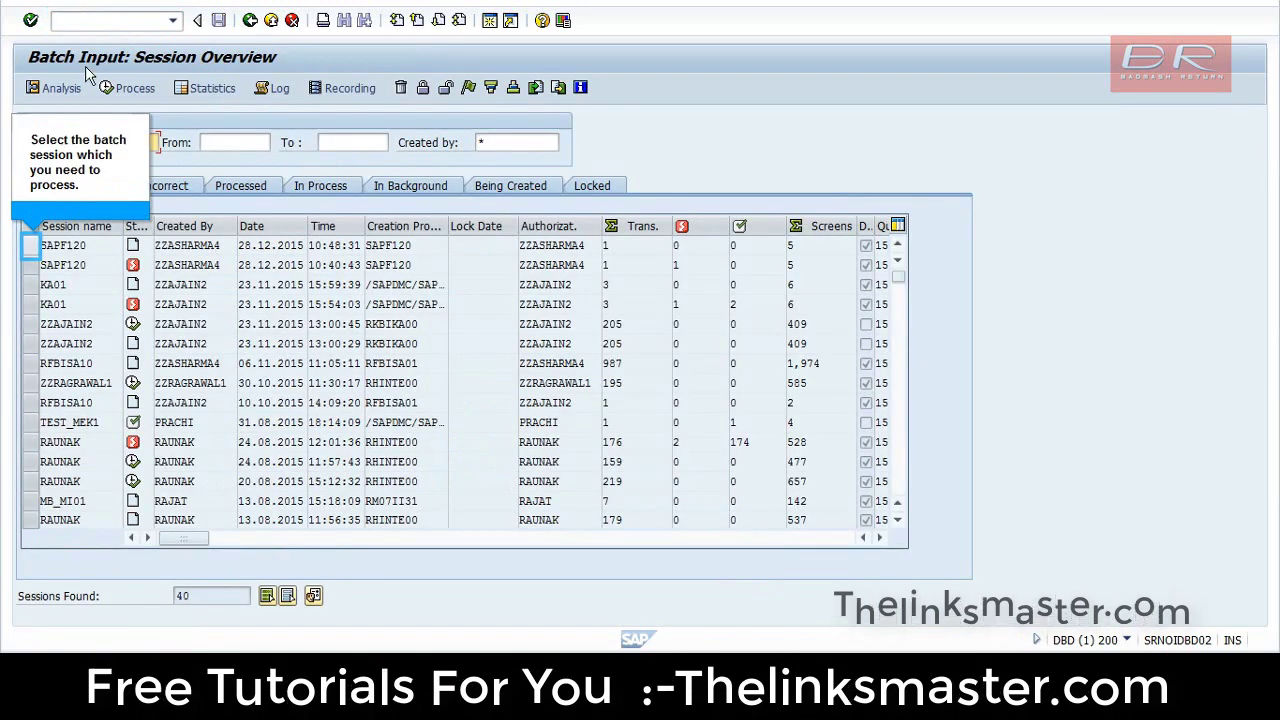
click(29, 250)
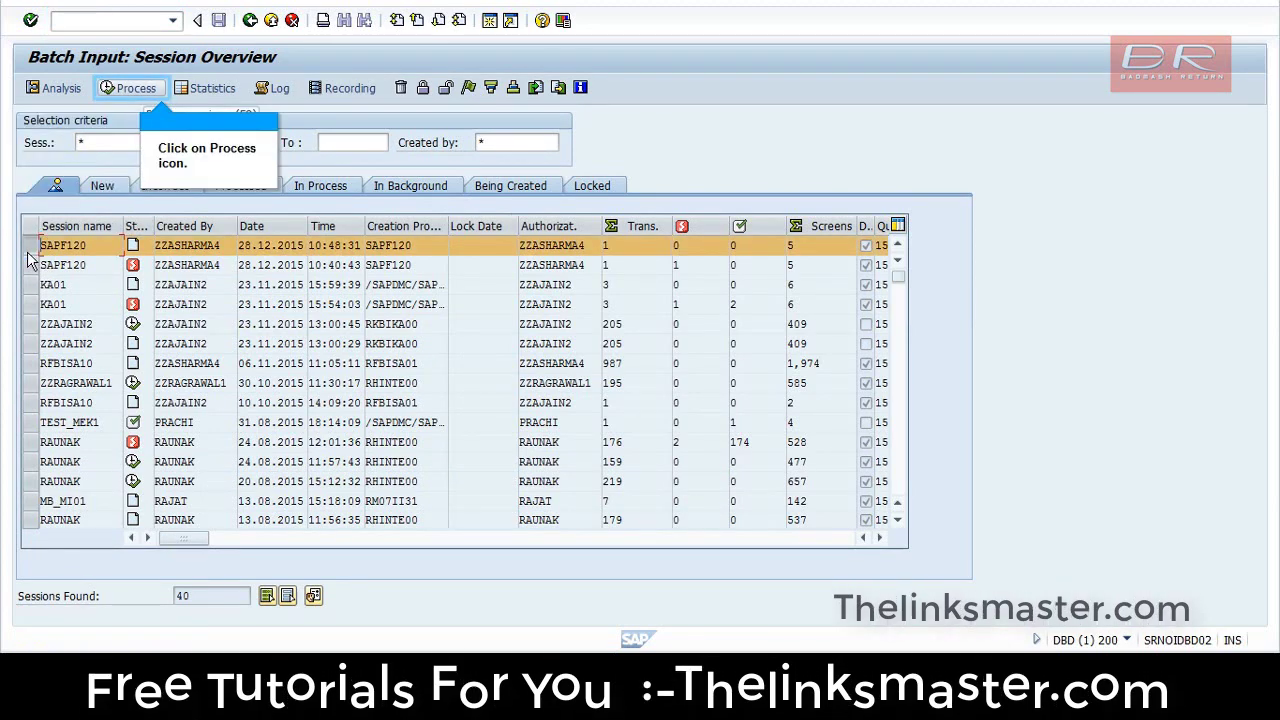
click(118, 95)
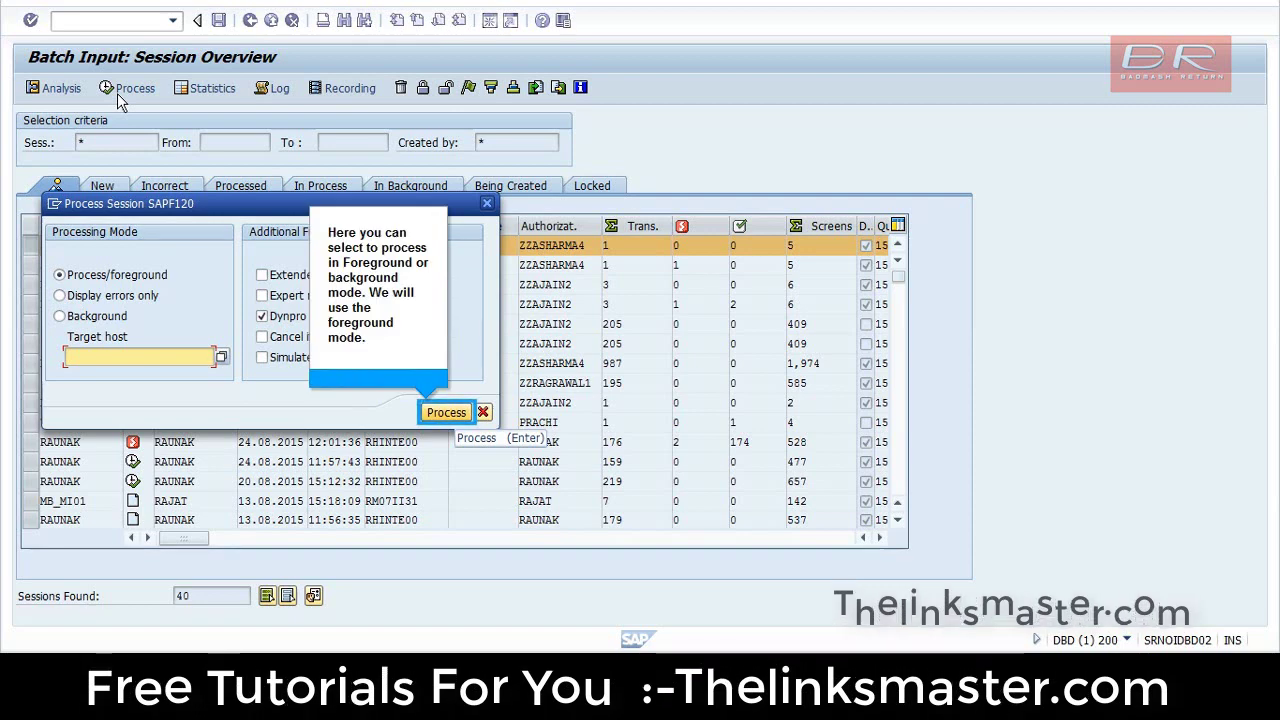
Process SAPF120 in the foreground, accepting each screen until the 5,000 INR credit memo posts
click(436, 418)
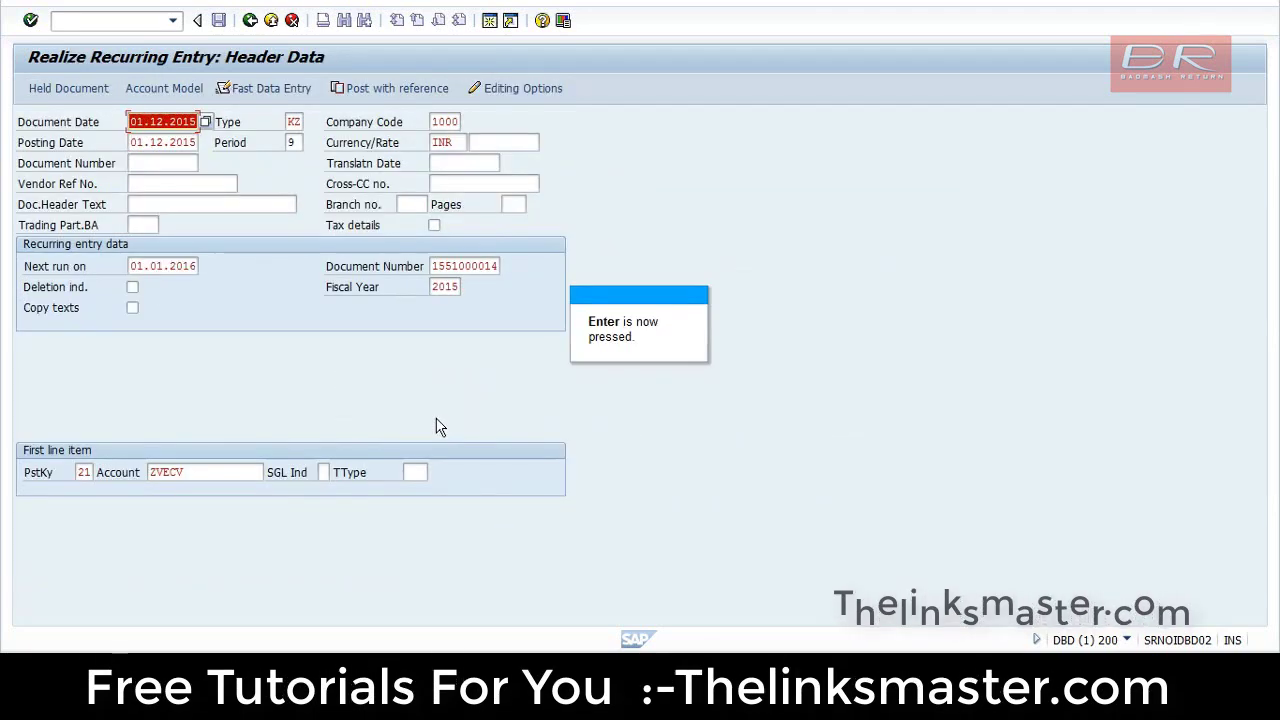
key(Return)
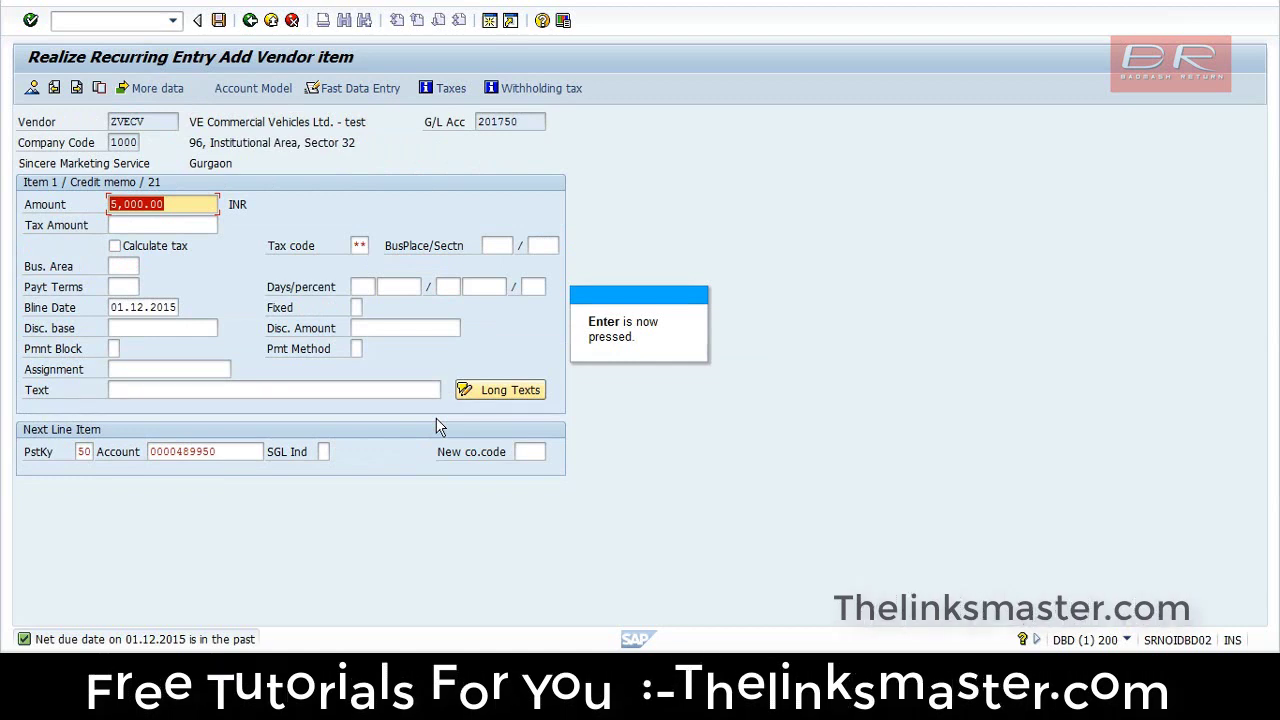
key(Return)
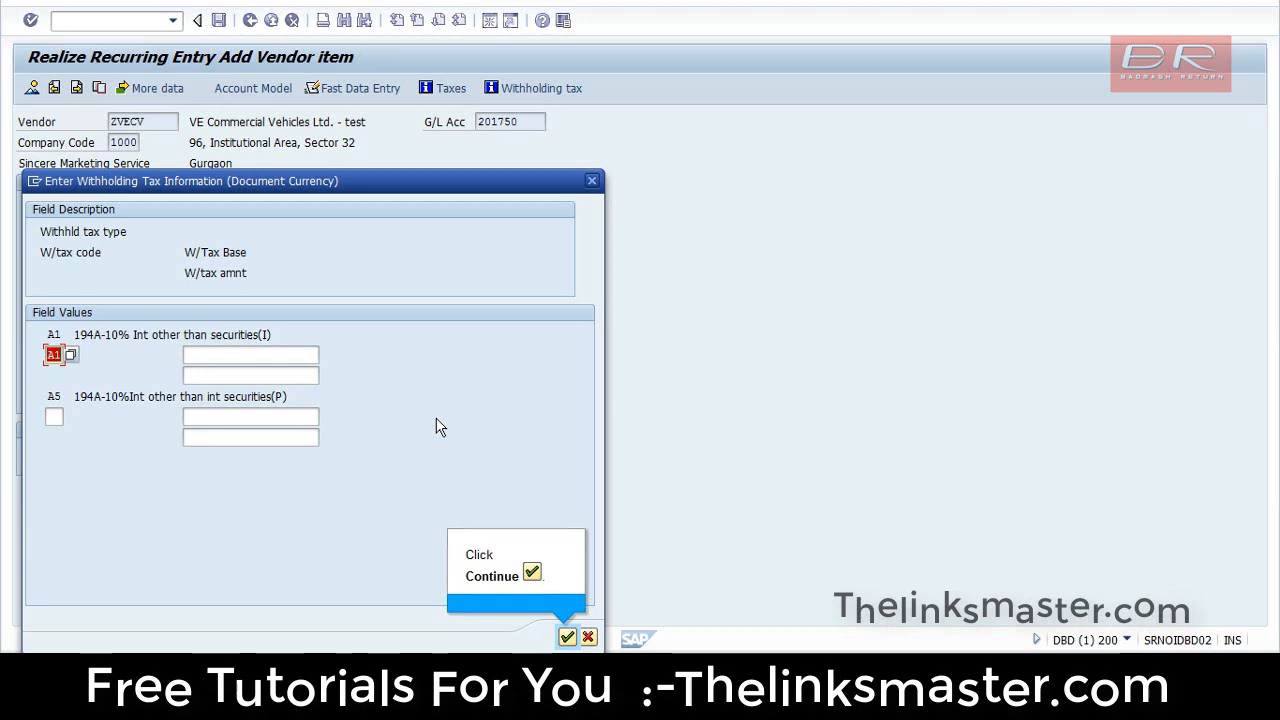
click(567, 637)
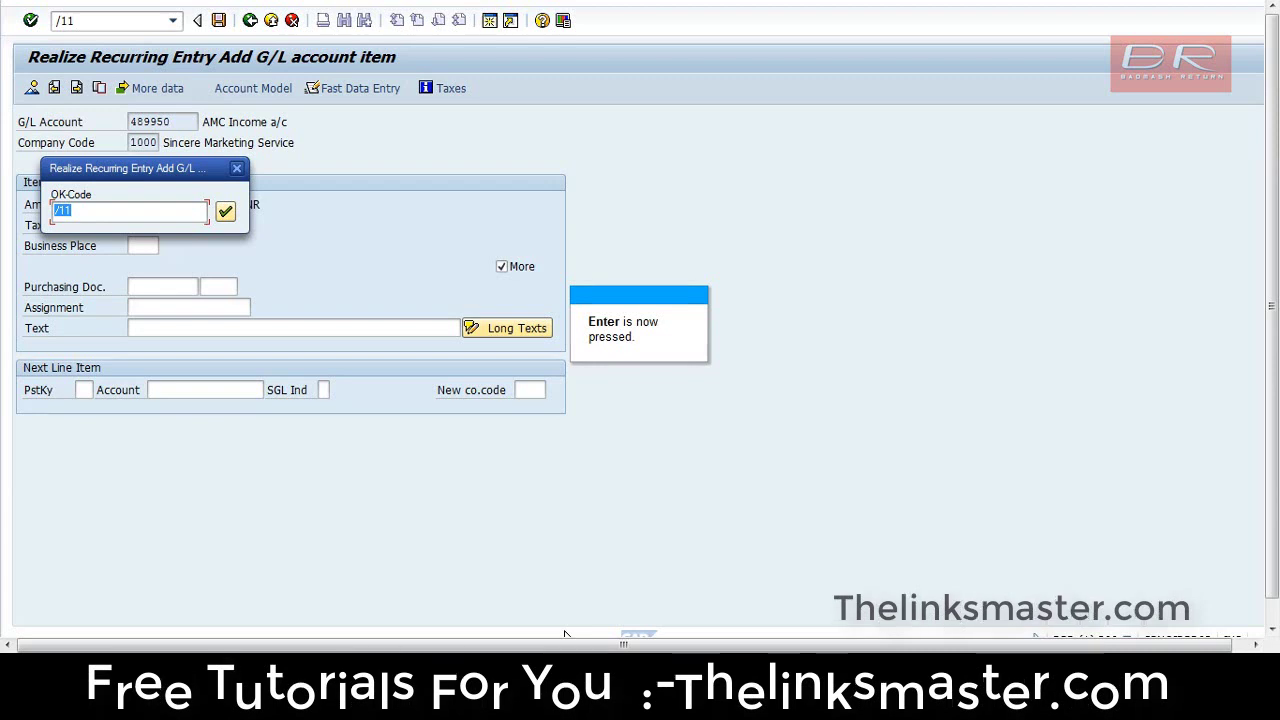
key(Return)
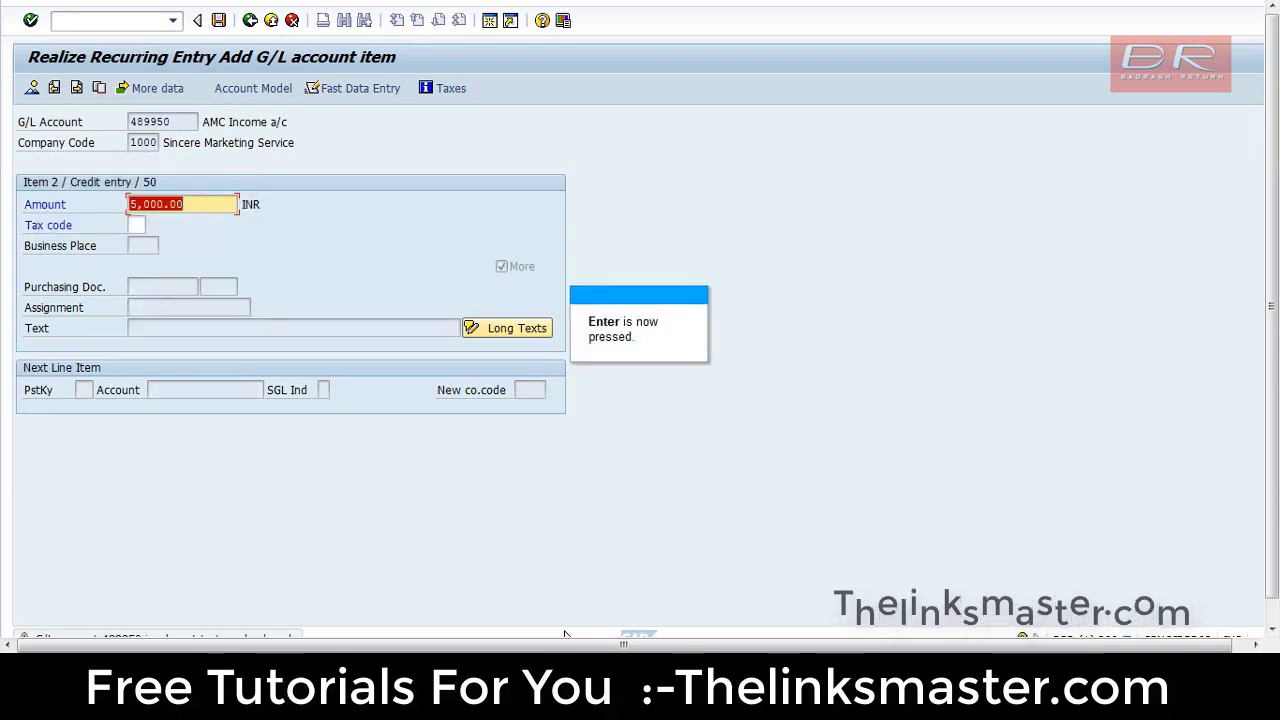
key(Return)
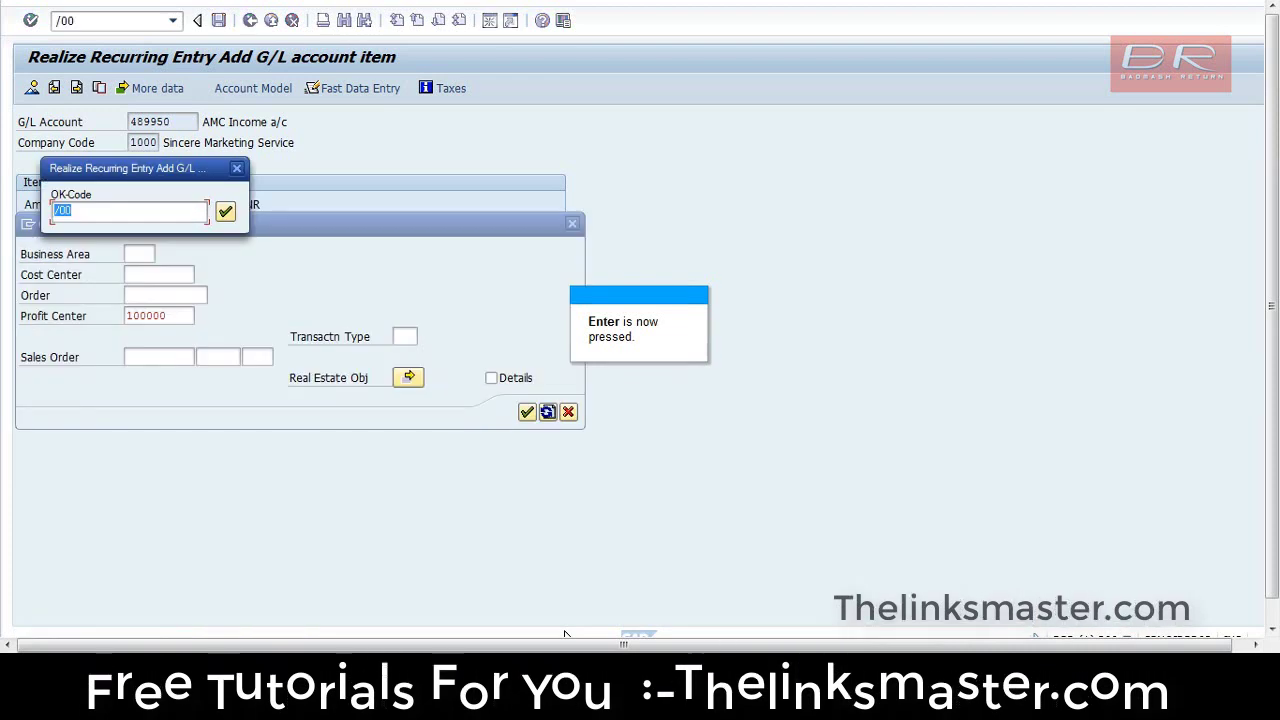
key(Return)
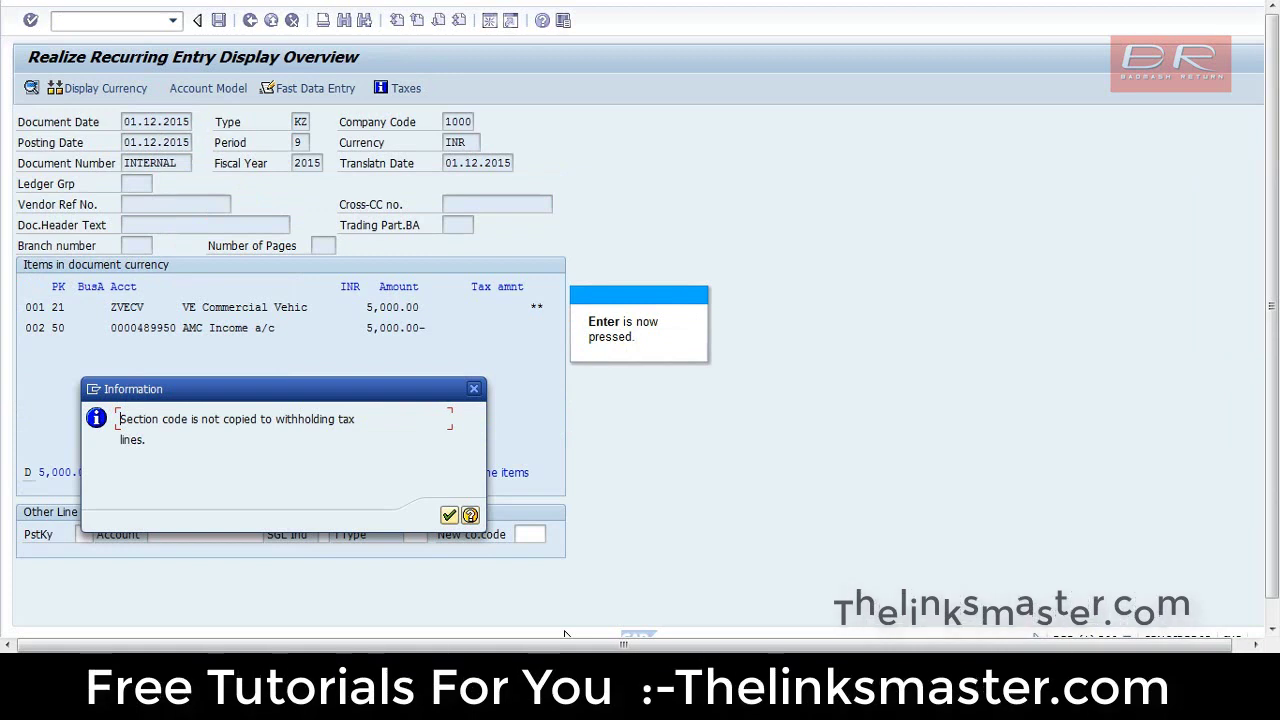
key(Return)
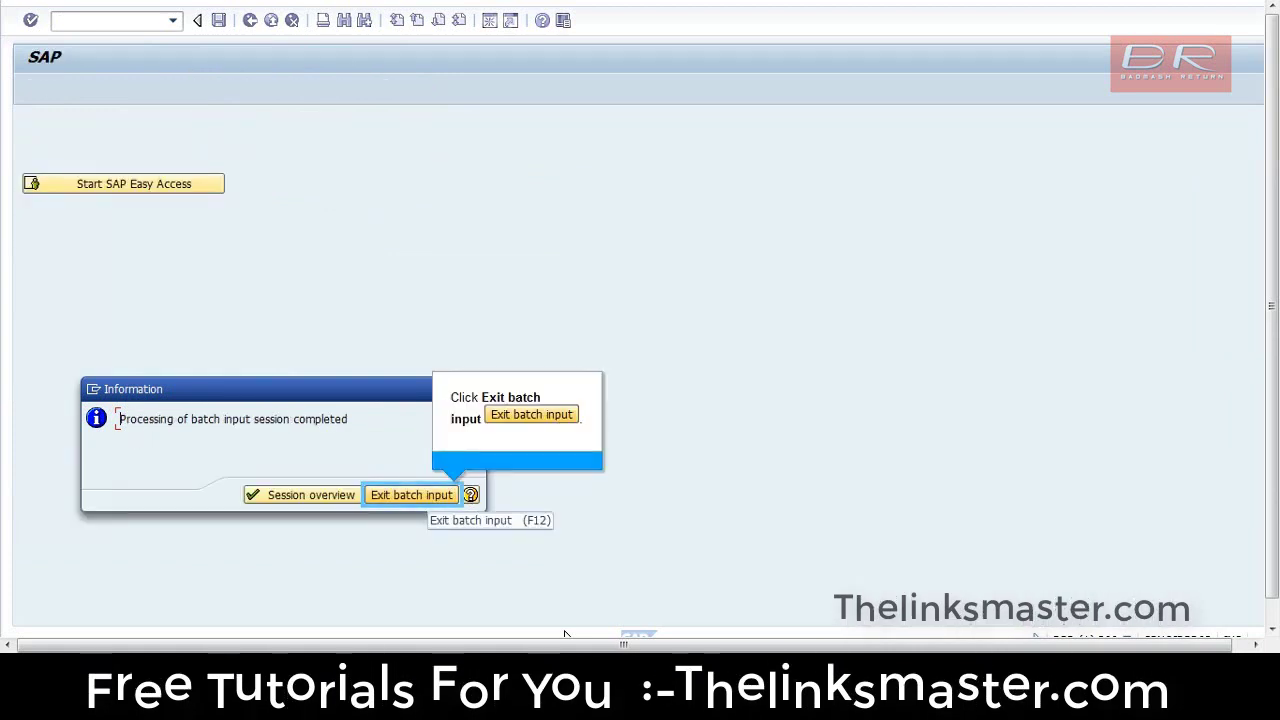